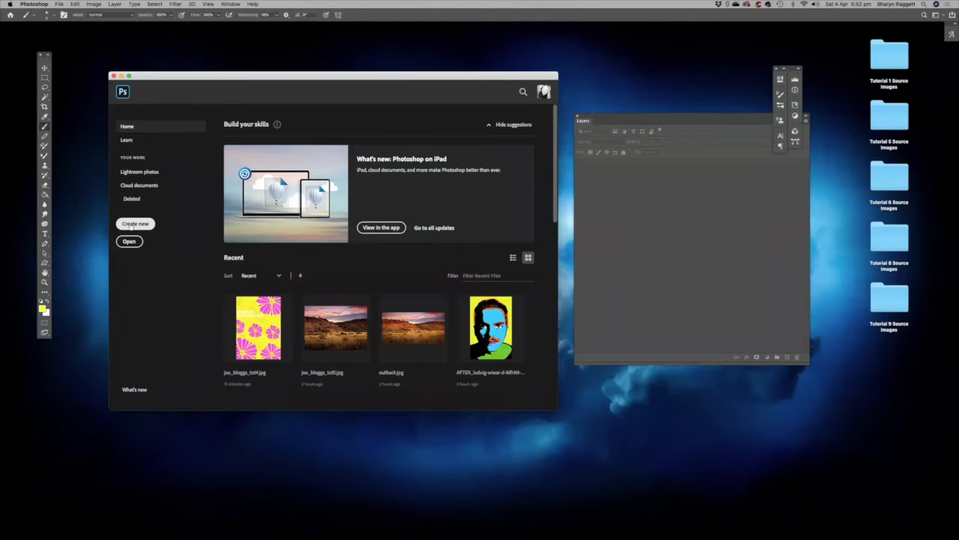
# Create a new A4 portrait print document at 300 pixels/inch named joe_bloggs_tut4
pyautogui.click(133, 225)
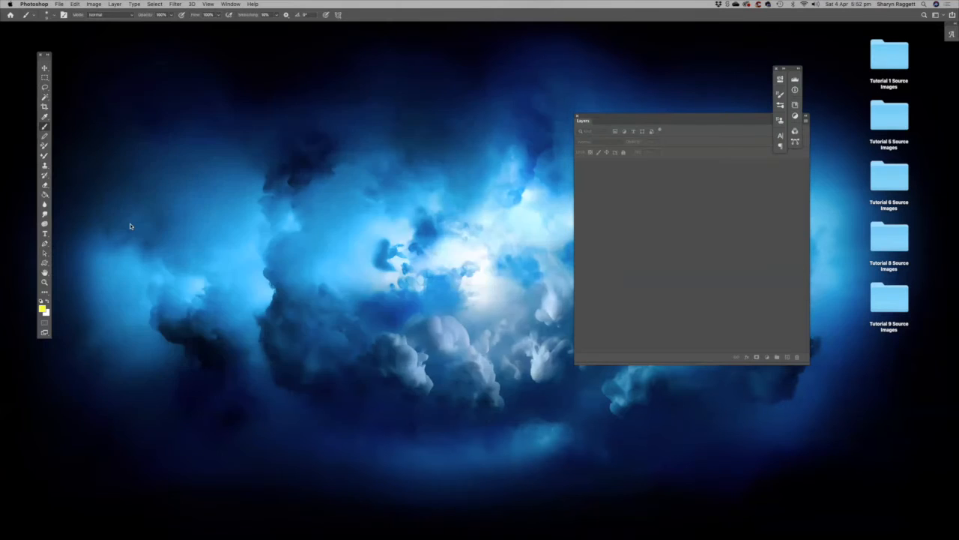
pyautogui.click(211, 118)
pyautogui.click(370, 172)
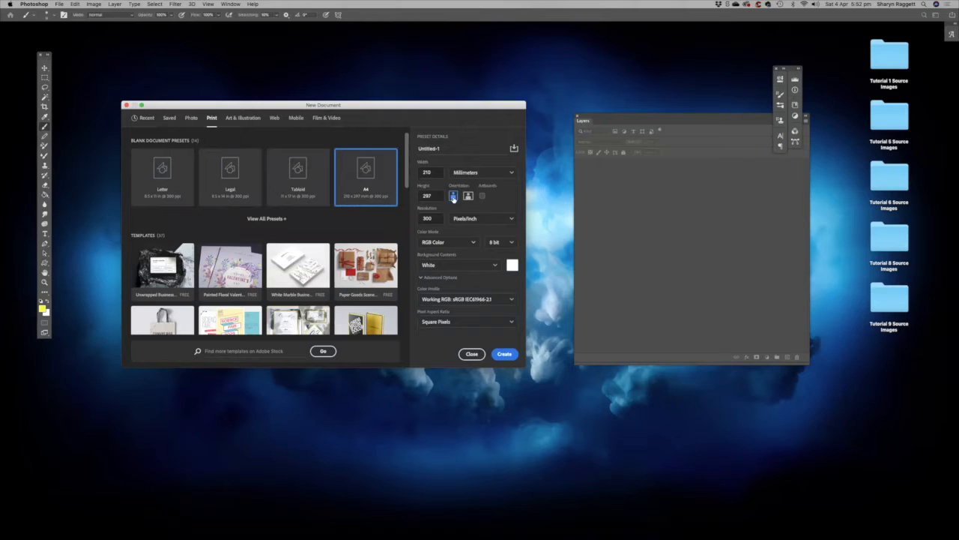
pyautogui.doubleClick(427, 147)
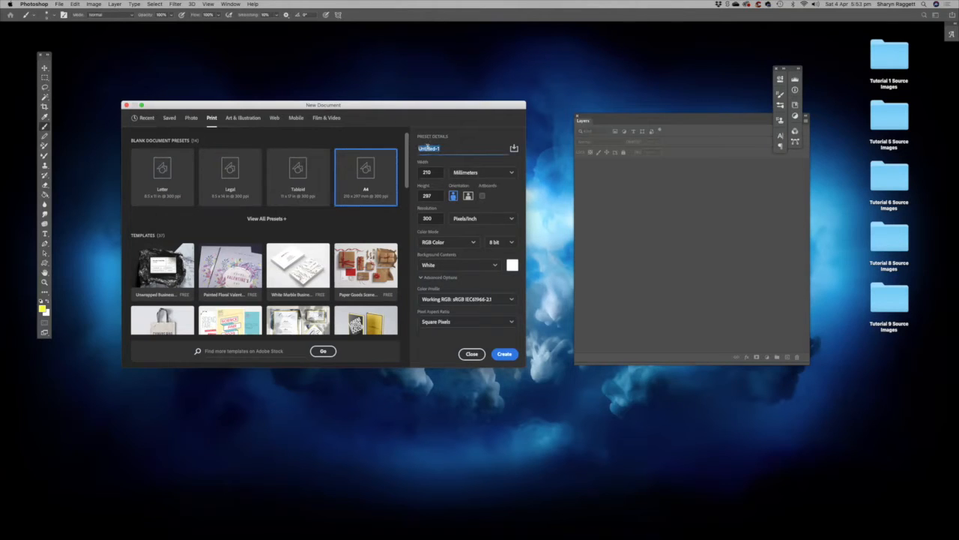
pyautogui.write('joe_biloggs_tut4')
pyautogui.click(509, 355)
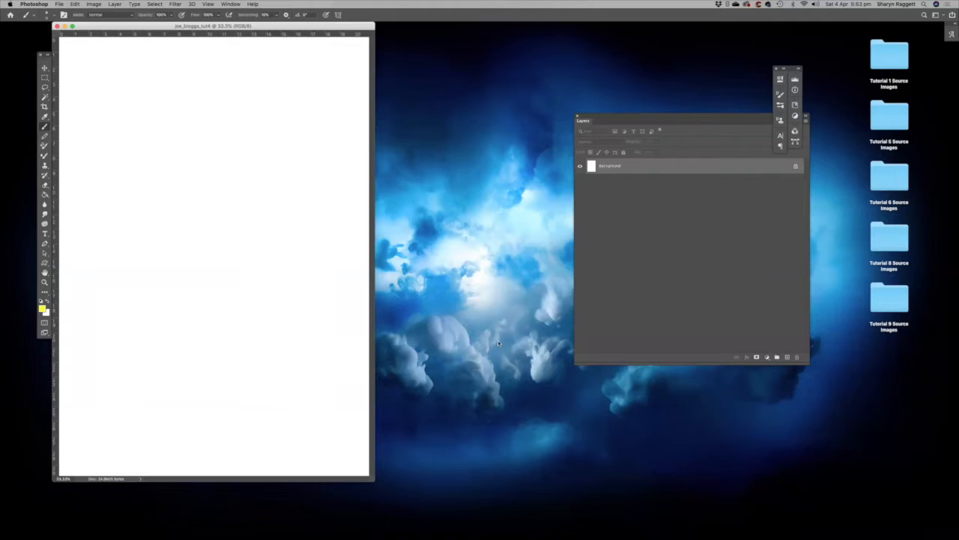
# Fill the white background with pure yellow (RGB 255, 255, 0) using the Paint Bucket tool
pyautogui.click(45, 195)
pyautogui.click(74, 193)
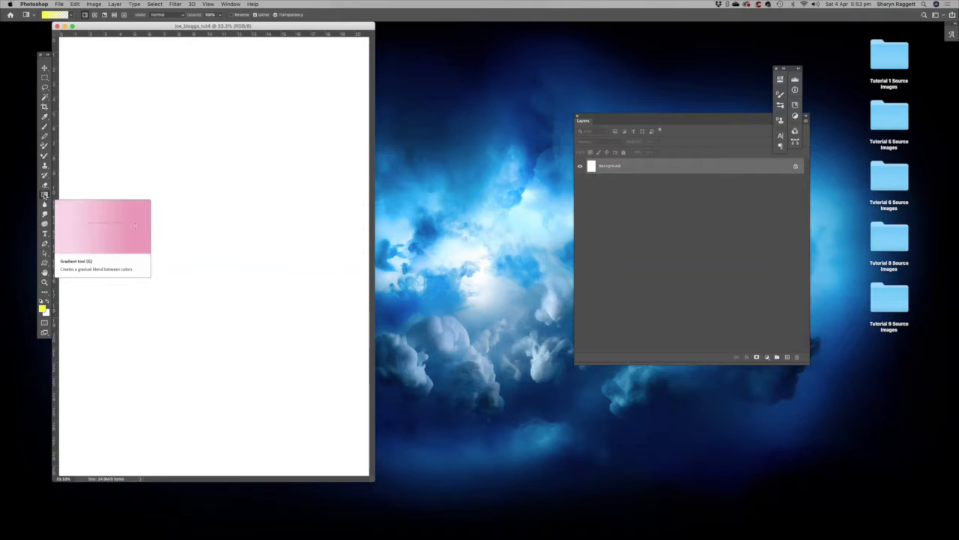
pyautogui.rightClick(44, 193)
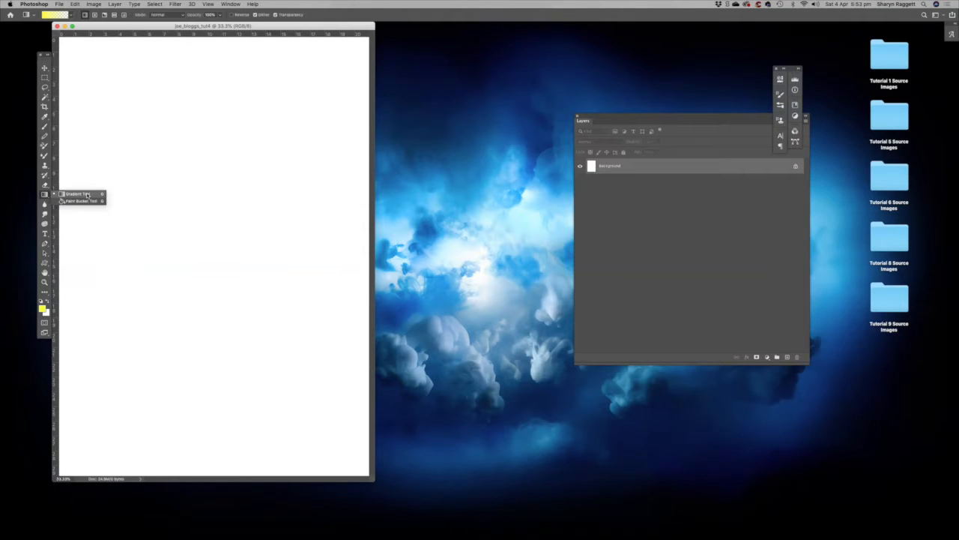
pyautogui.click(75, 199)
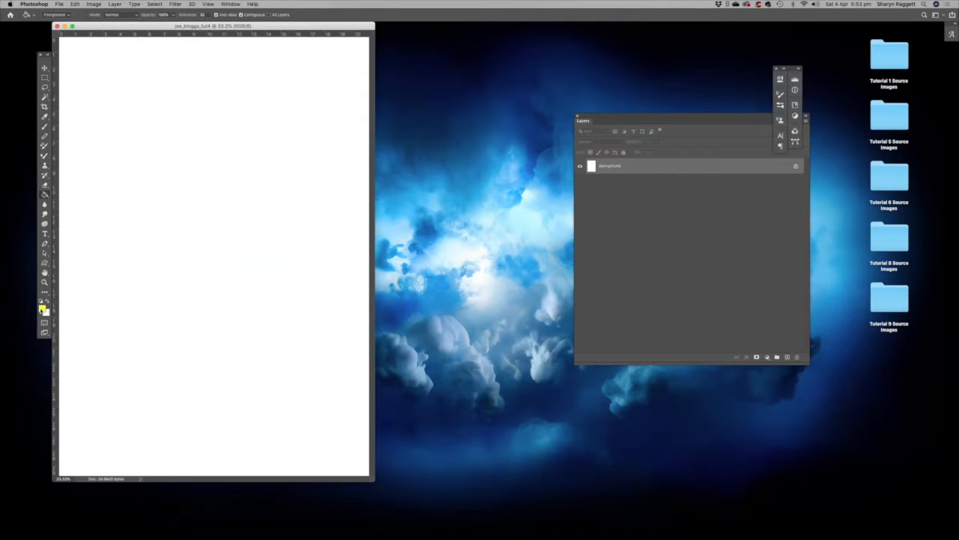
pyautogui.click(42, 308)
pyautogui.moveTo(177, 135); pyautogui.dragTo(176, 121)
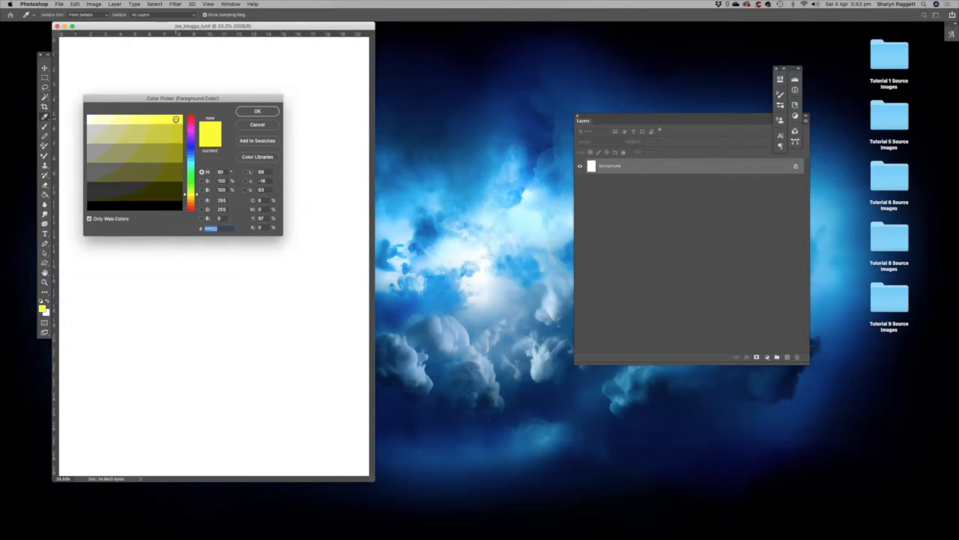
pyautogui.click(258, 111)
pyautogui.press('g')
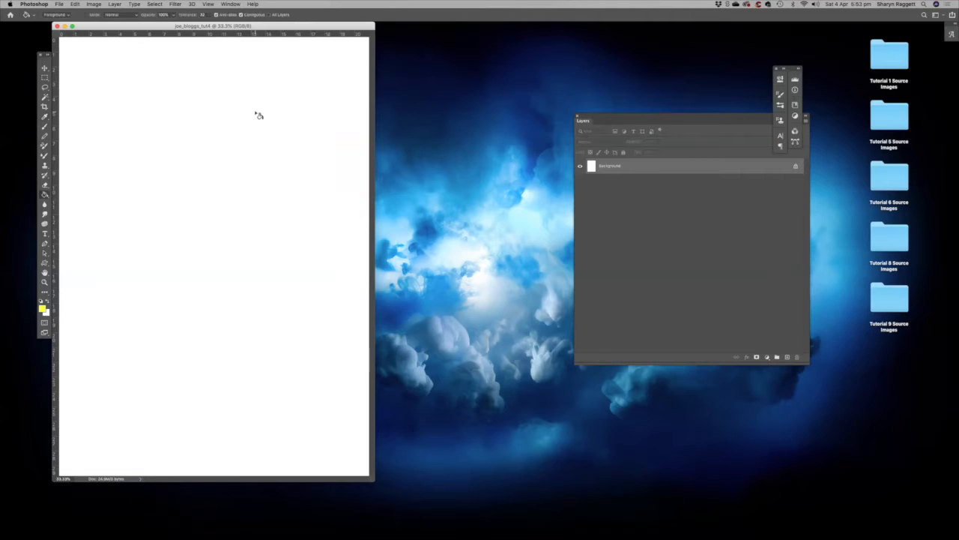
pyautogui.click(197, 197)
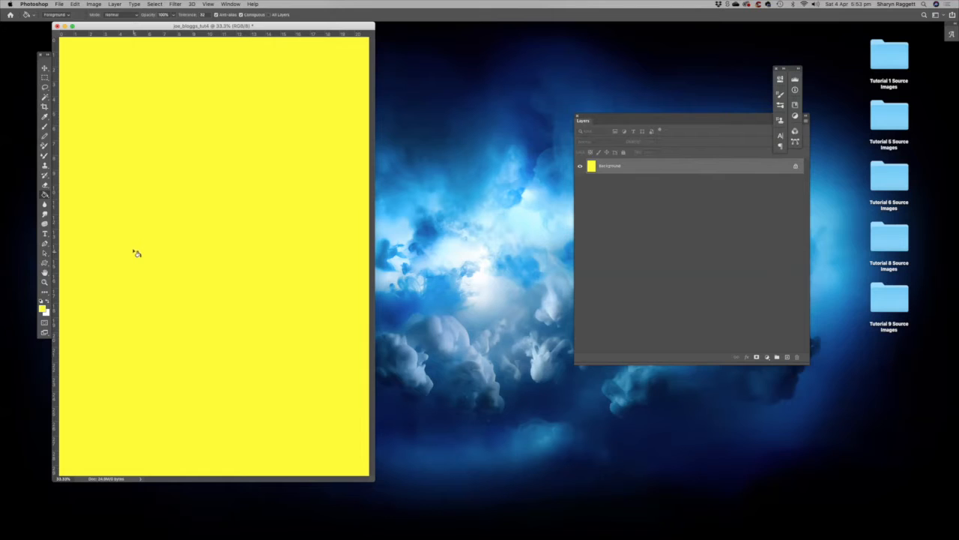
# Draw a large many-petalled flower in the page's upper right with the Custom Shape tool, filled with orange from the recent colours
pyautogui.click(44, 264)
pyautogui.click(68, 263)
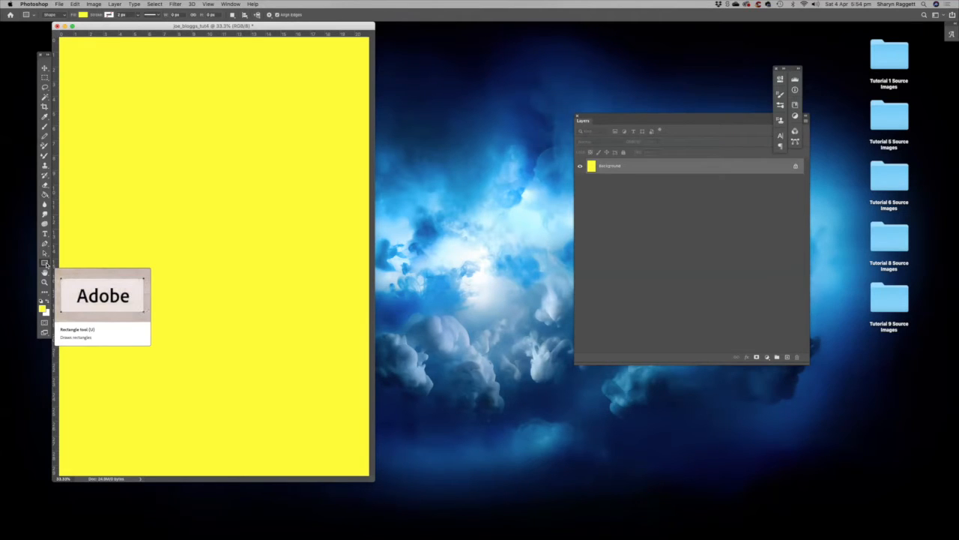
pyautogui.click(47, 265)
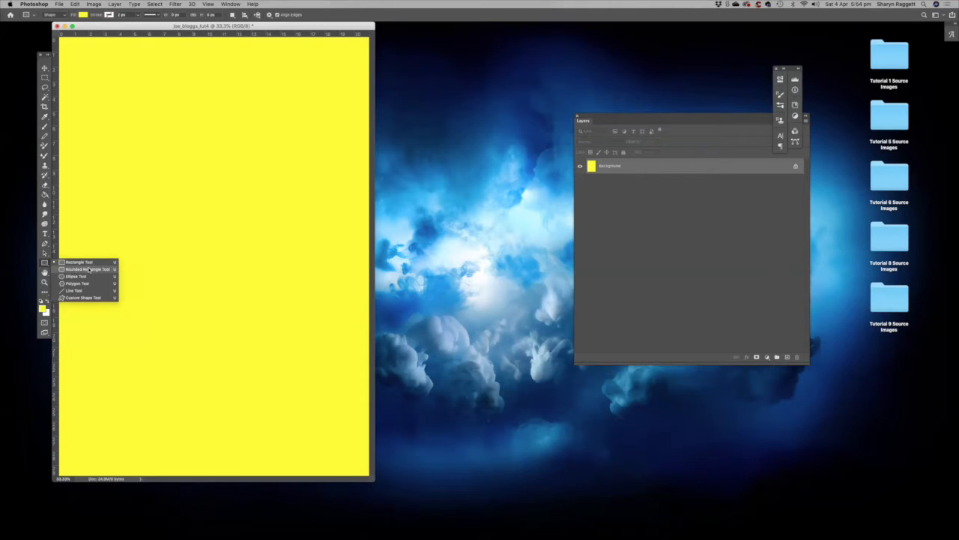
pyautogui.click(81, 298)
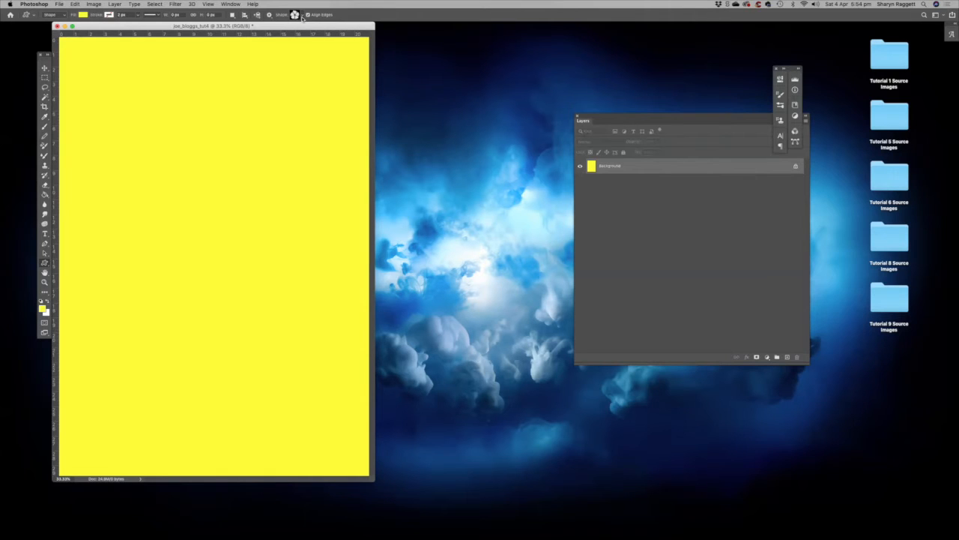
pyautogui.click(302, 17)
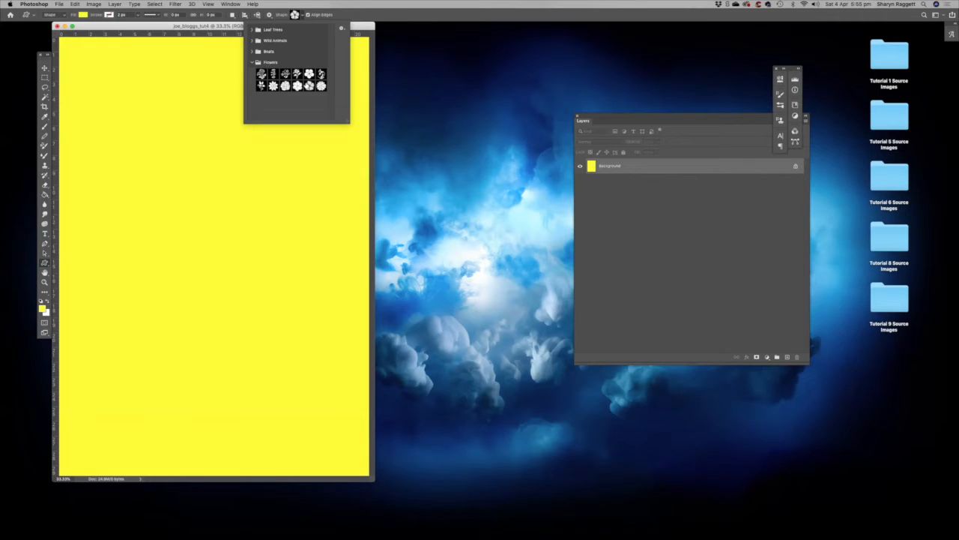
pyautogui.click(308, 85)
pyautogui.click(83, 15)
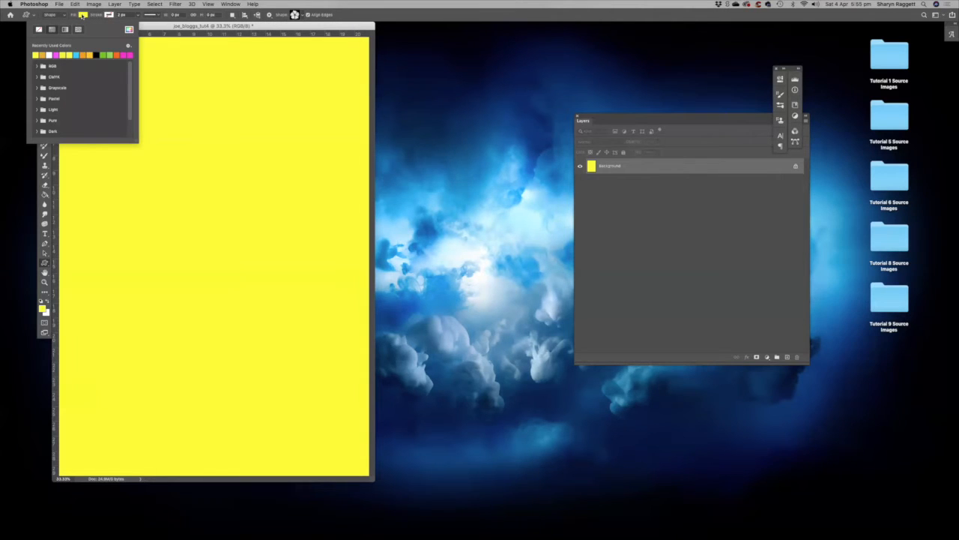
pyautogui.click(41, 54)
pyautogui.moveTo(185, 63); pyautogui.dragTo(381, 428)
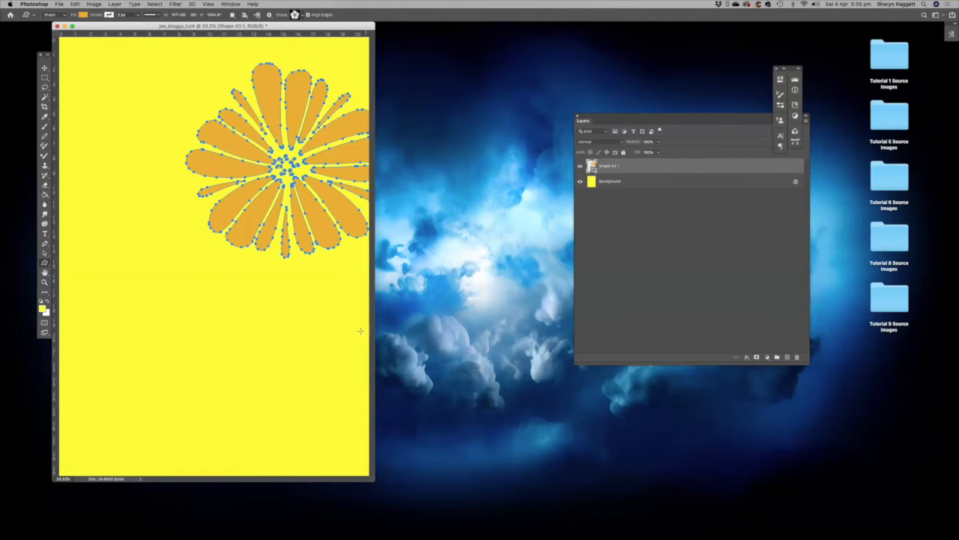
# Move the orange flower up so its petals run off the page's top and right edges
pyautogui.click(44, 68)
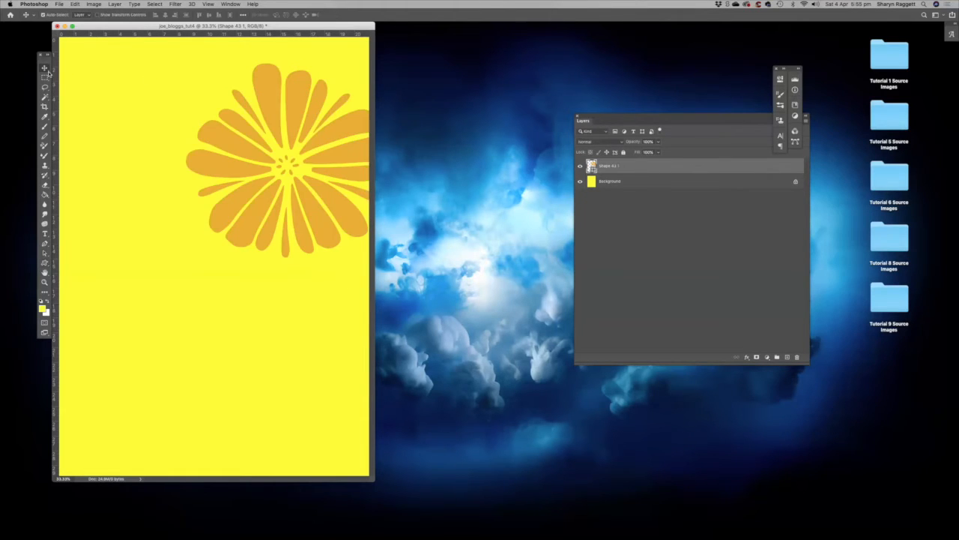
pyautogui.moveTo(268, 95); pyautogui.dragTo(266, 48)
pyautogui.moveTo(266, 50); pyautogui.dragTo(267, 51)
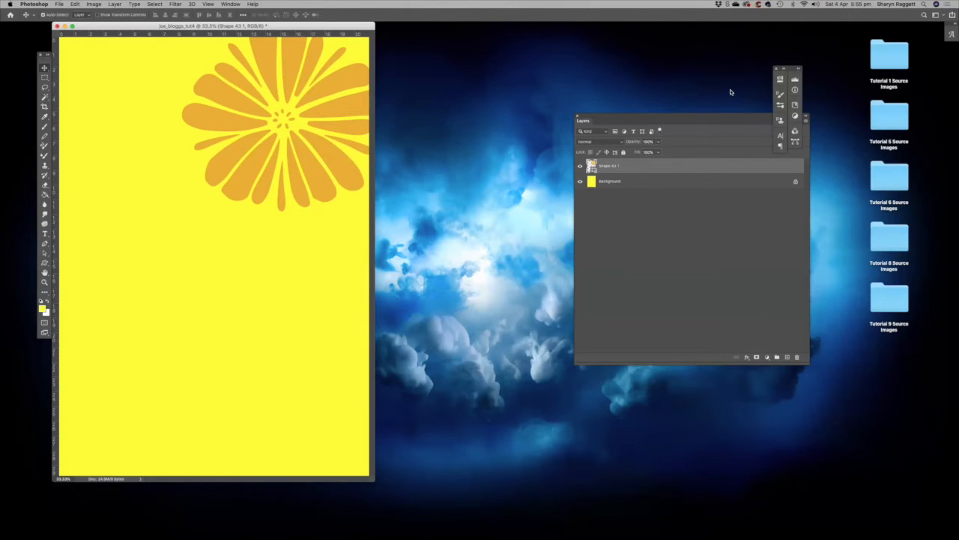
# Duplicate the flower layer and place the copy in the page's lower-left corner, partly off the page
pyautogui.moveTo(705, 118); pyautogui.dragTo(593, 105)
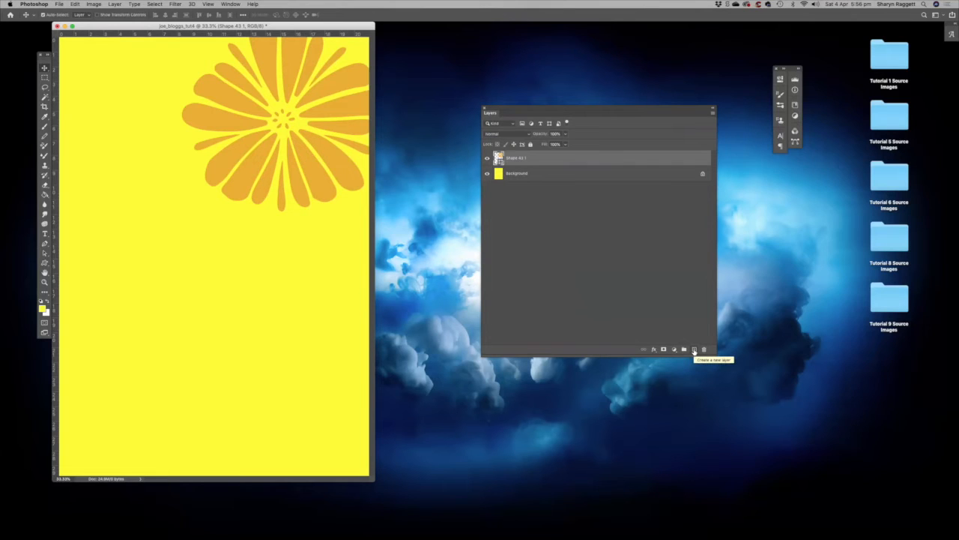
pyautogui.moveTo(604, 161); pyautogui.dragTo(694, 349)
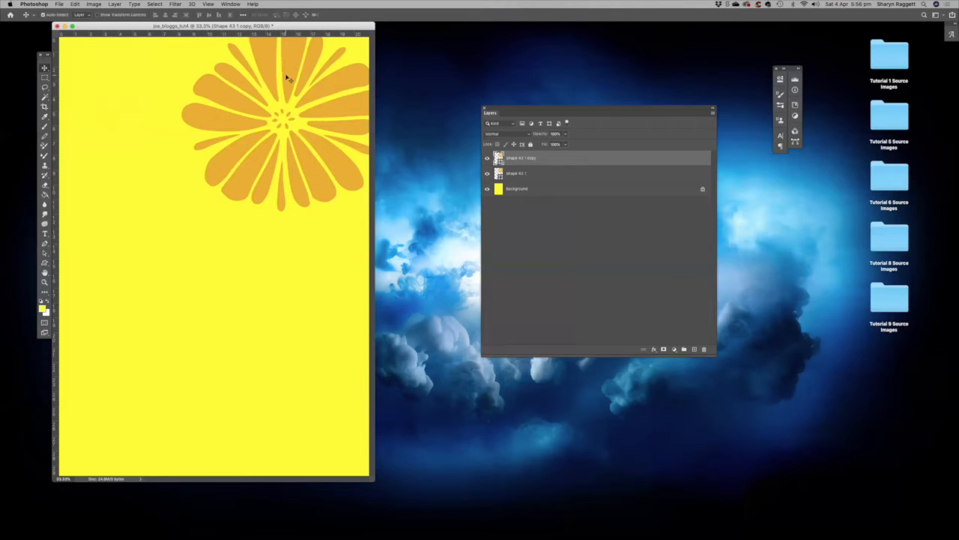
pyautogui.moveTo(289, 75); pyautogui.dragTo(140, 353)
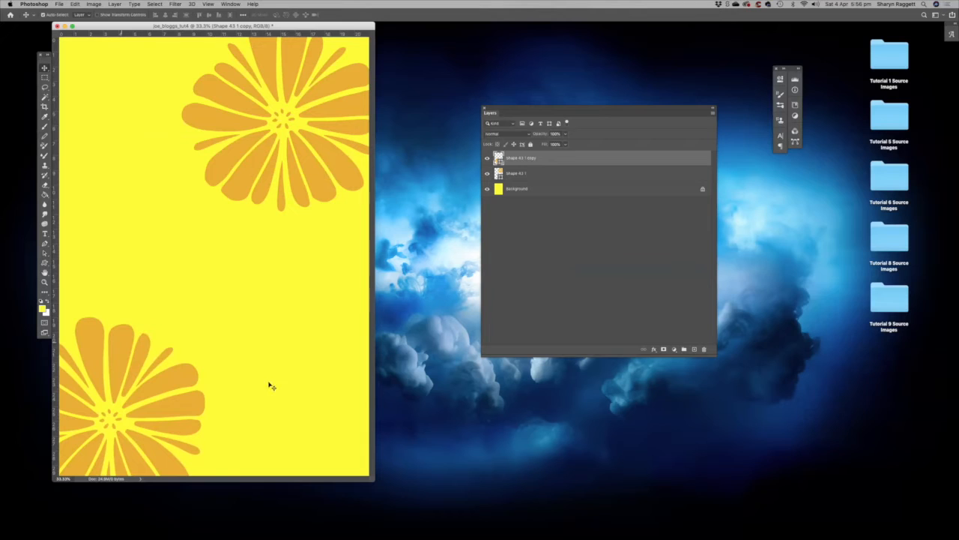
# Duplicate the lower-left flower, shift the original flower further into the upper-right corner, and place the new copy right of the page centre
pyautogui.moveTo(632, 159); pyautogui.dragTo(693, 347)
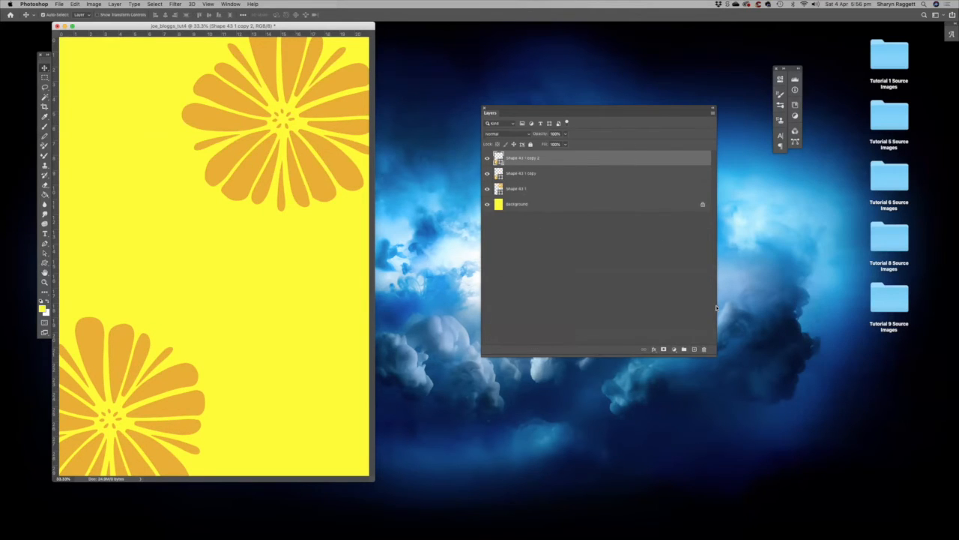
pyautogui.moveTo(317, 184); pyautogui.dragTo(337, 179)
pyautogui.click(502, 177)
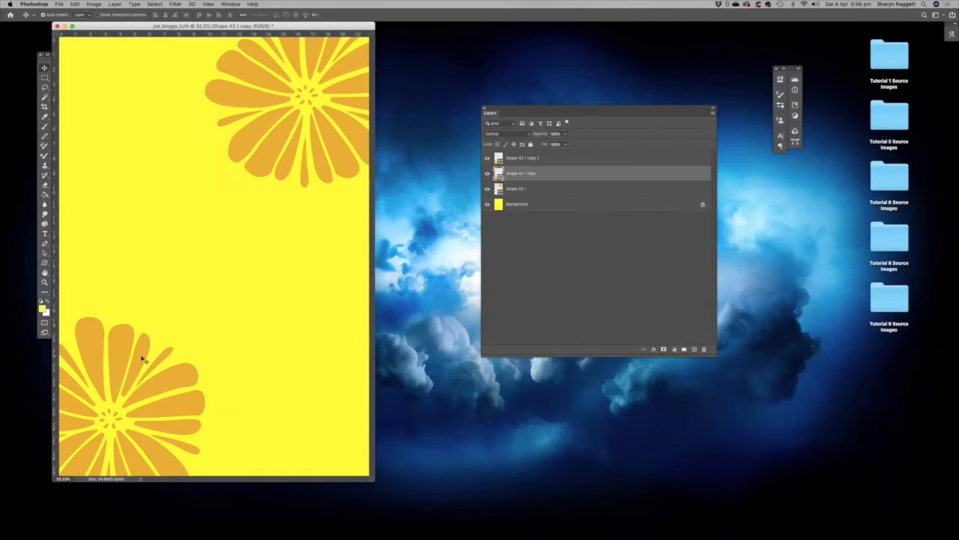
pyautogui.moveTo(170, 375); pyautogui.dragTo(331, 259)
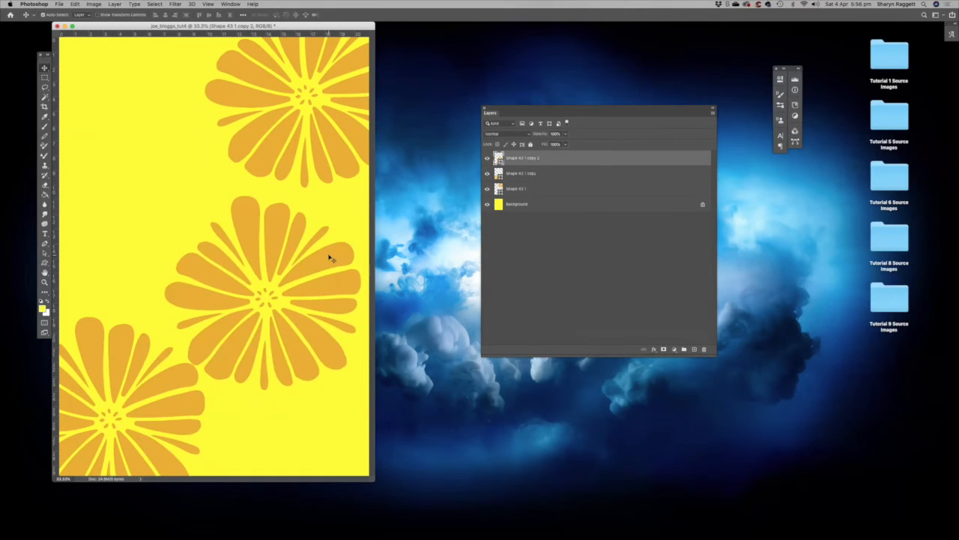
# Scale the middle flower down to about half its size and reposition it in the space between the two large flowers
pyautogui.press('super+t')
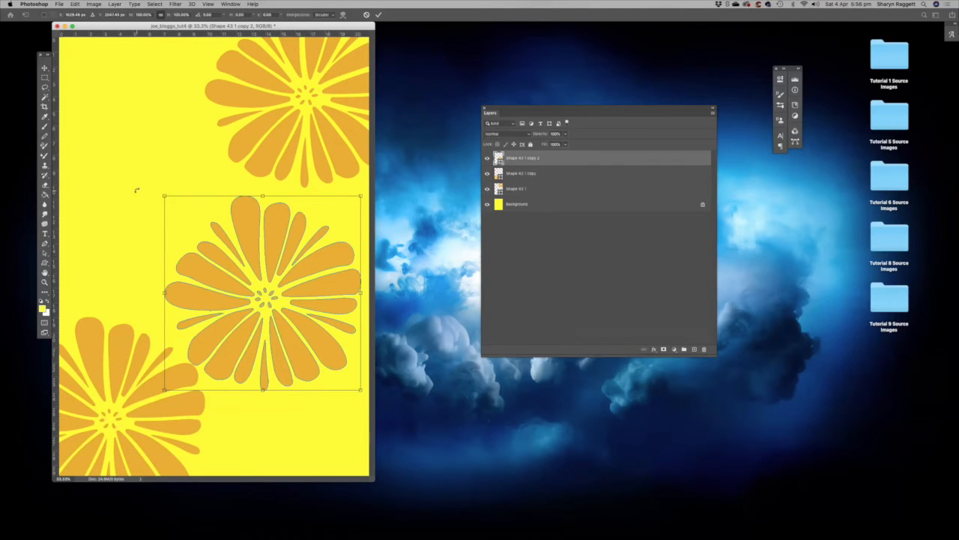
pyautogui.moveTo(164, 196); pyautogui.dragTo(255, 291)
pyautogui.press('Return')
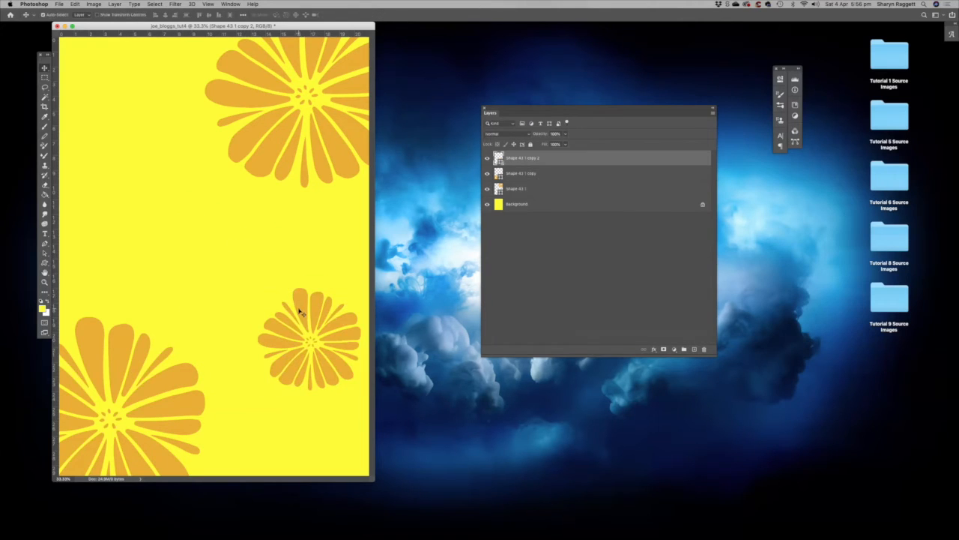
pyautogui.moveTo(284, 301)
pyautogui.mouseDown()
pyautogui.moveTo(263, 267)
pyautogui.moveTo(276, 294)
pyautogui.mouseUp()
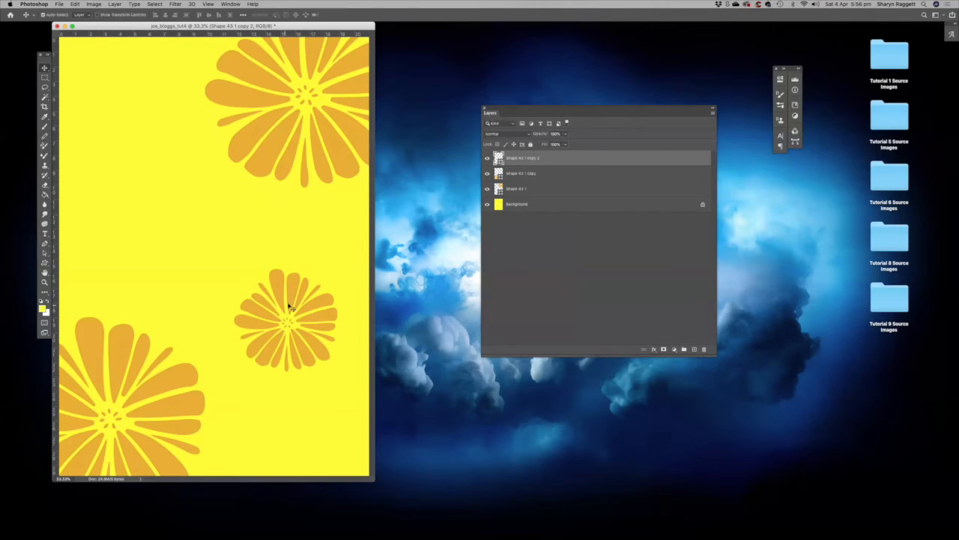
# Set the small flower layer's opacity to 50%
pyautogui.click(566, 134)
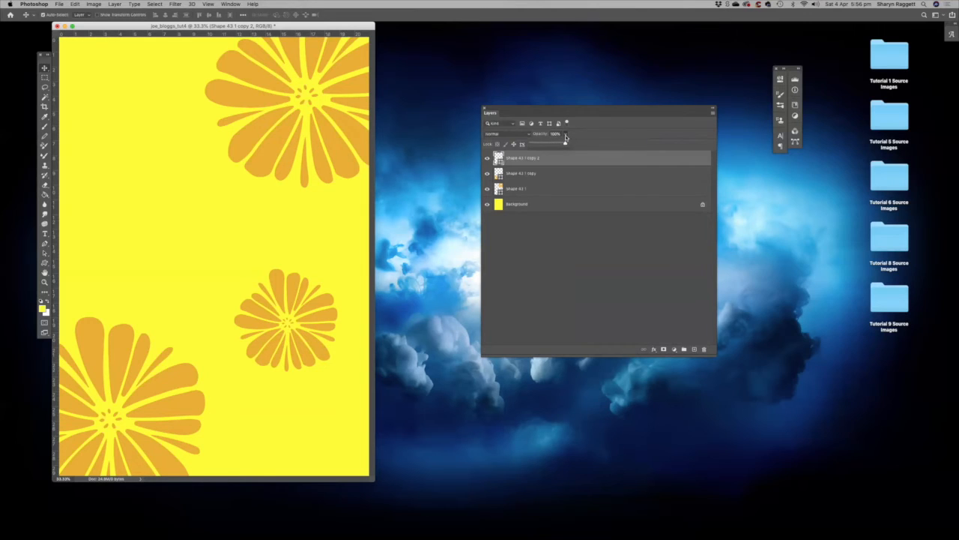
pyautogui.moveTo(565, 144); pyautogui.dragTo(548, 143)
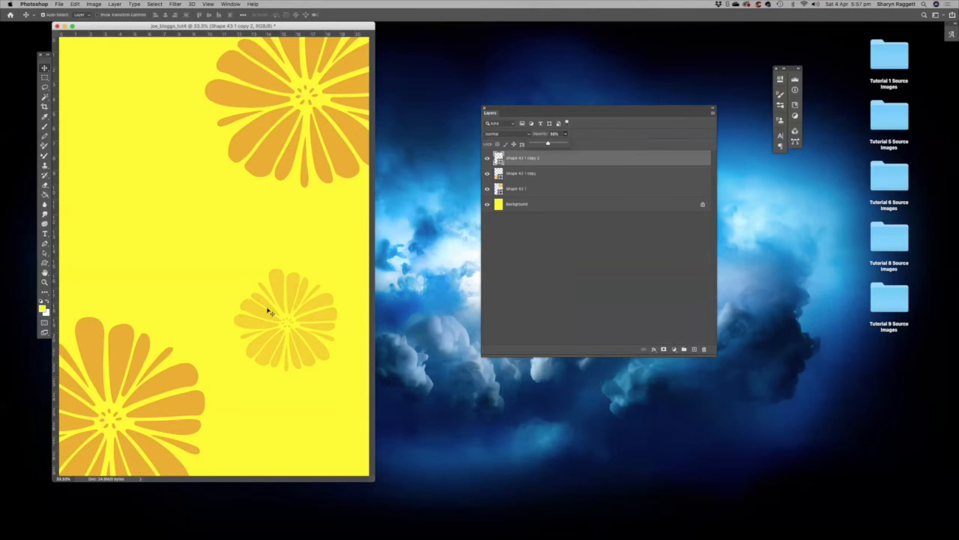
pyautogui.click(561, 259)
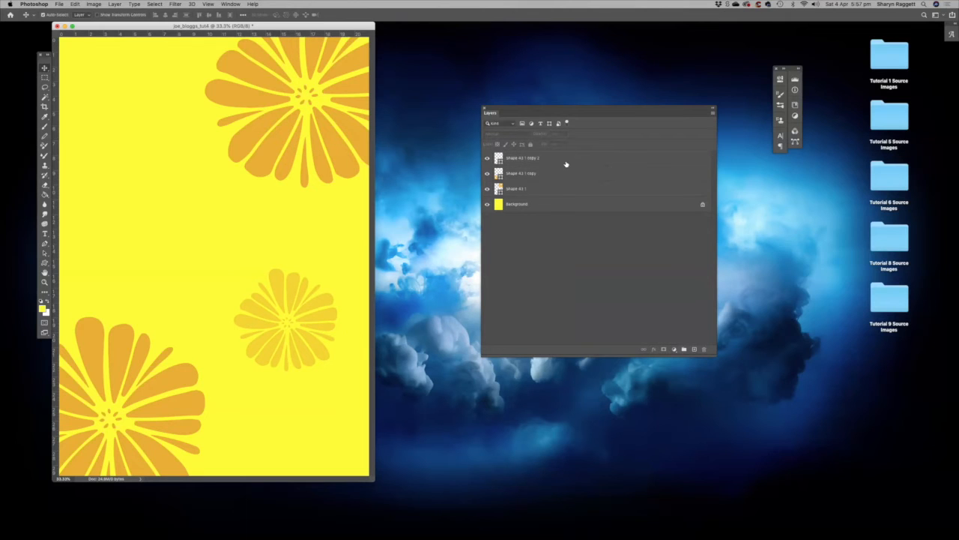
# Duplicate the small faded flower twice, placing one copy midway along the page's left edge and the other in the upper-left corner
pyautogui.moveTo(563, 157); pyautogui.dragTo(694, 349)
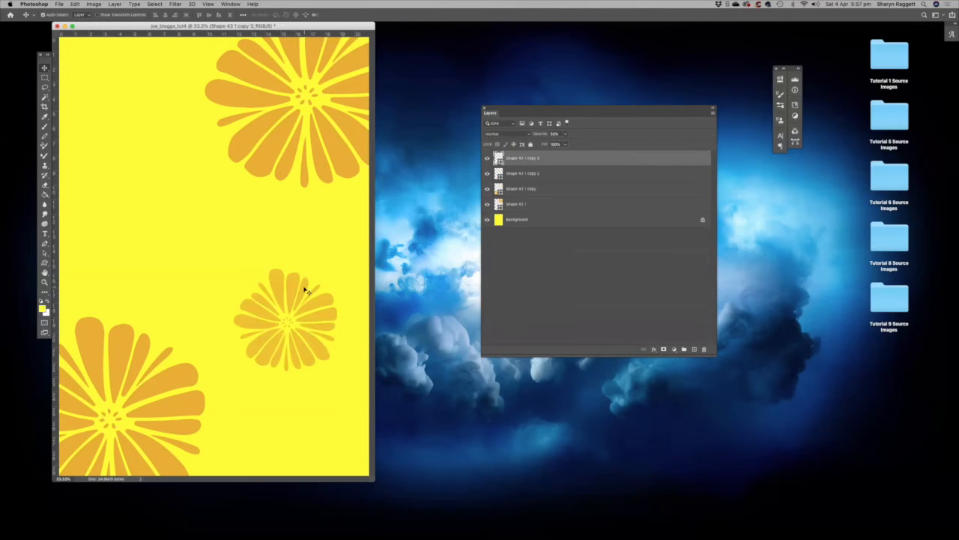
pyautogui.moveTo(297, 286); pyautogui.dragTo(105, 224)
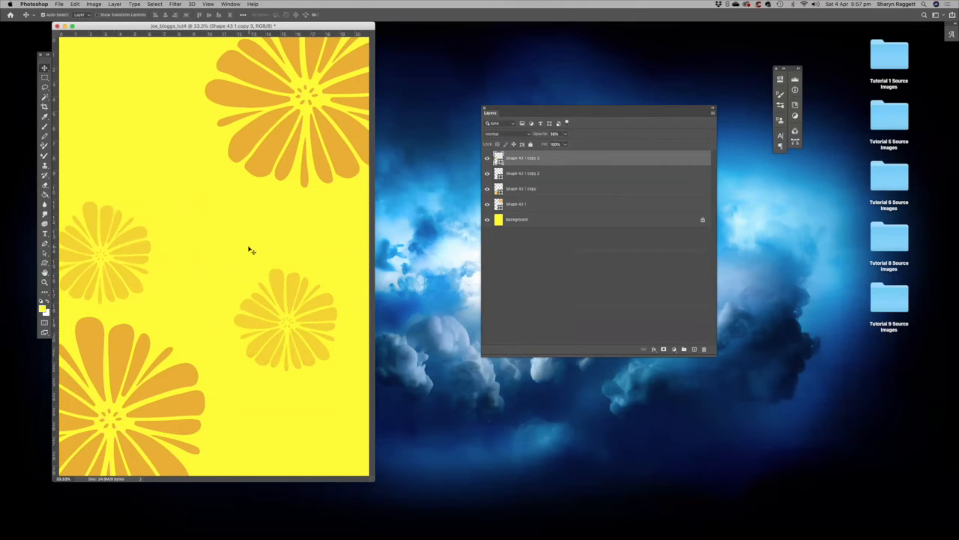
pyautogui.moveTo(608, 161); pyautogui.dragTo(694, 350)
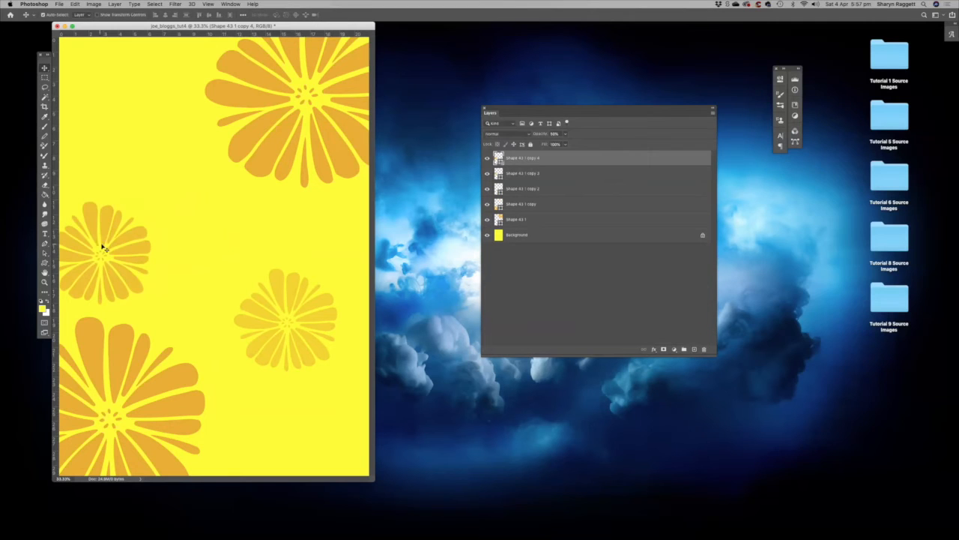
pyautogui.moveTo(139, 253); pyautogui.dragTo(124, 56)
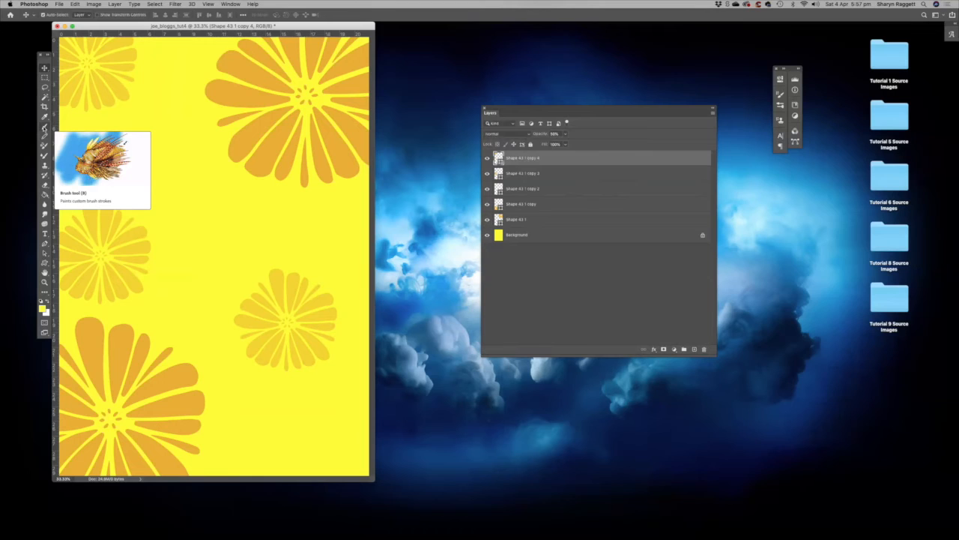
# Choose the Brush tool with the Drippy Watercolor preset from the Special Effect Brushes and add an empty layer directly above the Background
pyautogui.click(44, 128)
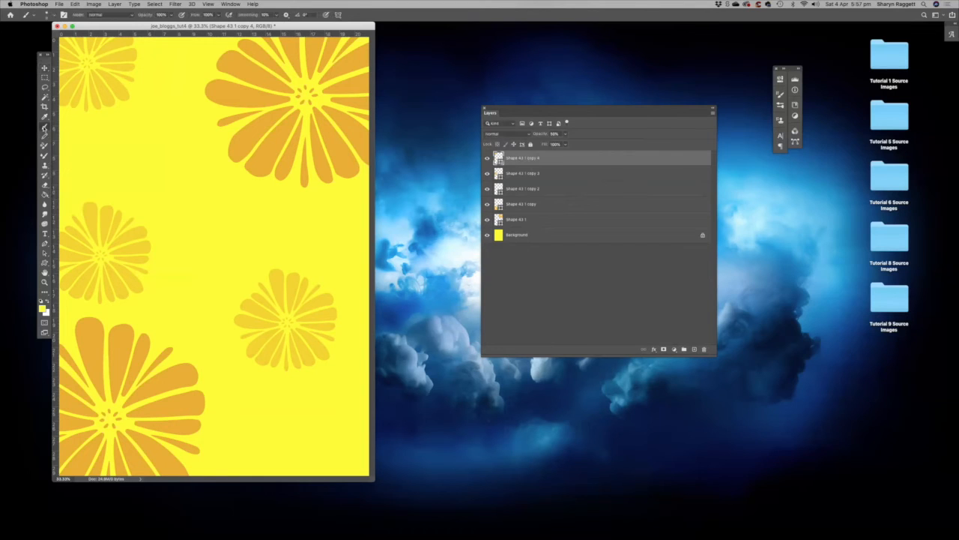
pyautogui.click(54, 17)
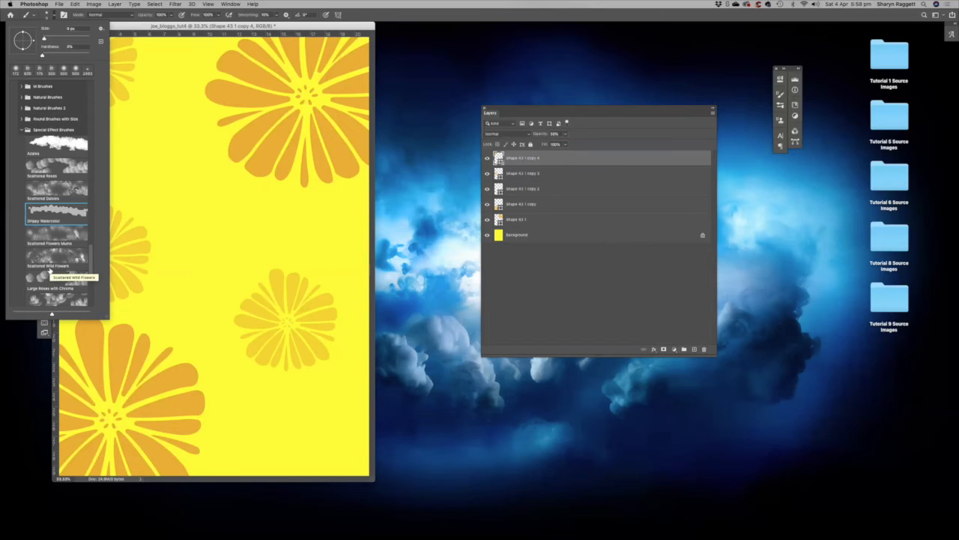
pyautogui.click(531, 240)
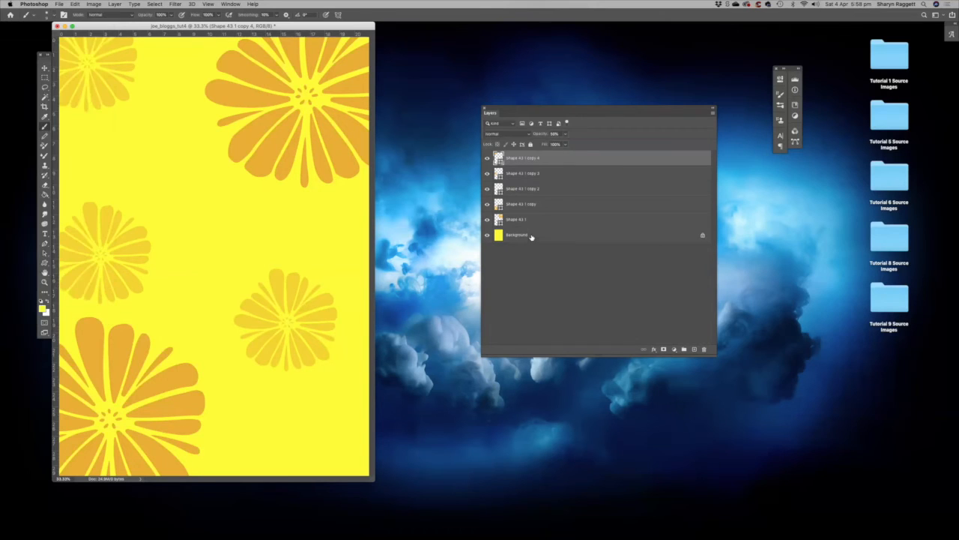
pyautogui.click(532, 238)
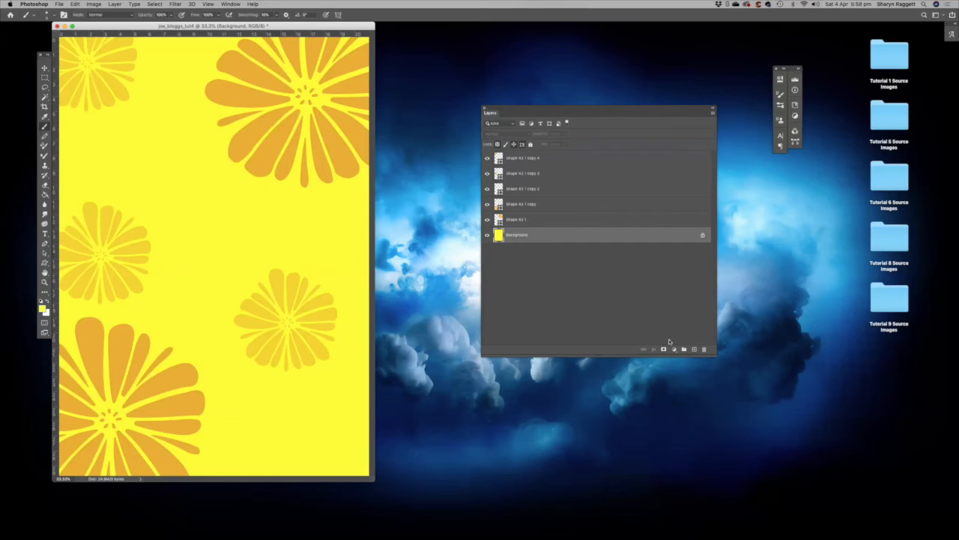
pyautogui.click(694, 350)
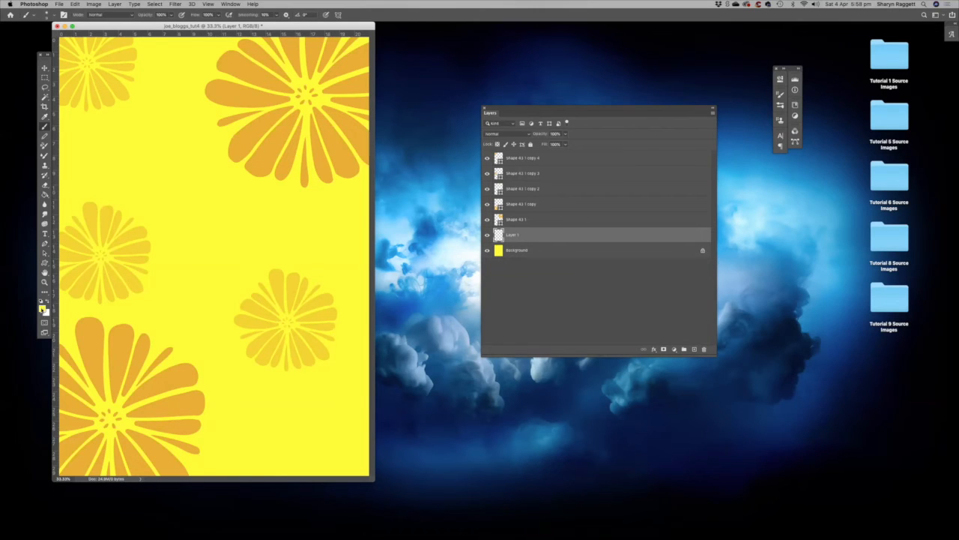
# Set the foreground colour to orange #ff9900
pyautogui.click(42, 306)
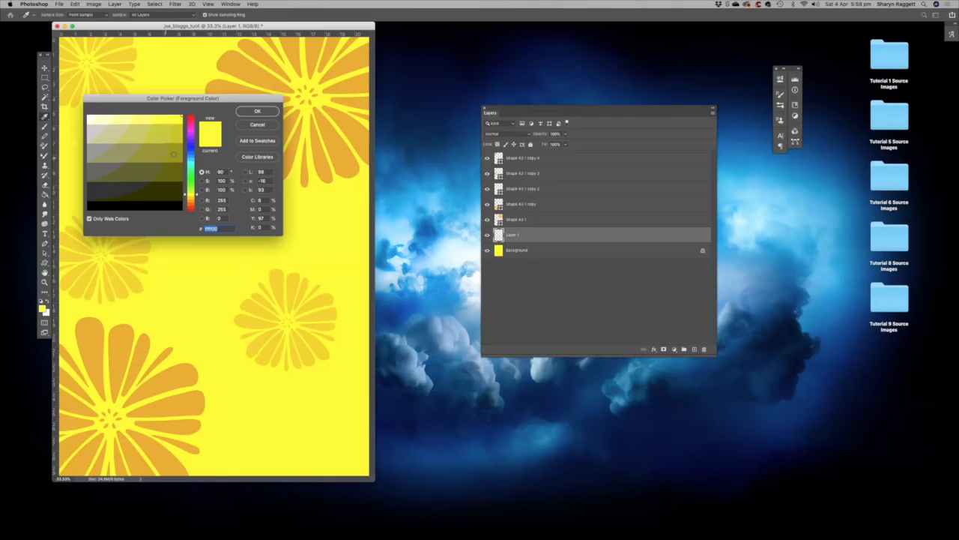
pyautogui.click(175, 161)
pyautogui.click(174, 152)
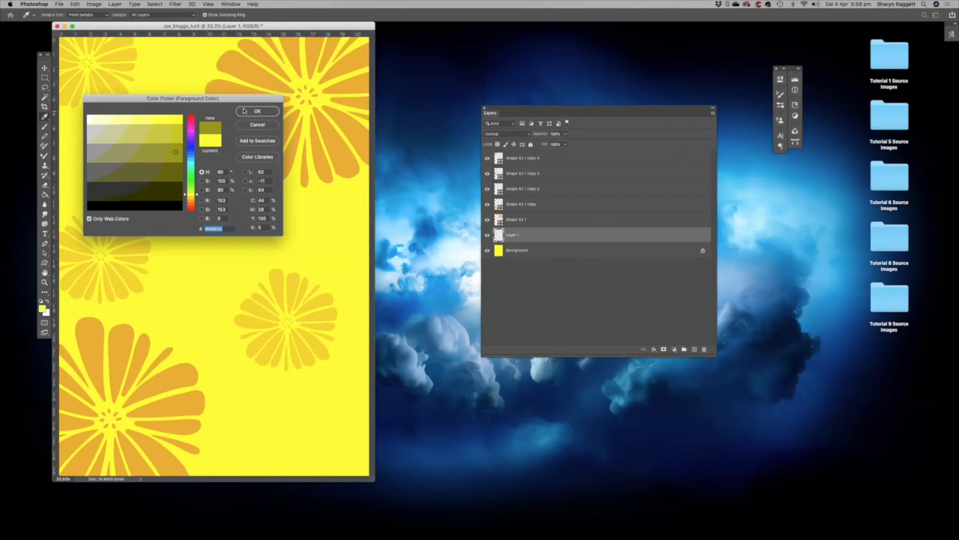
pyautogui.click(193, 201)
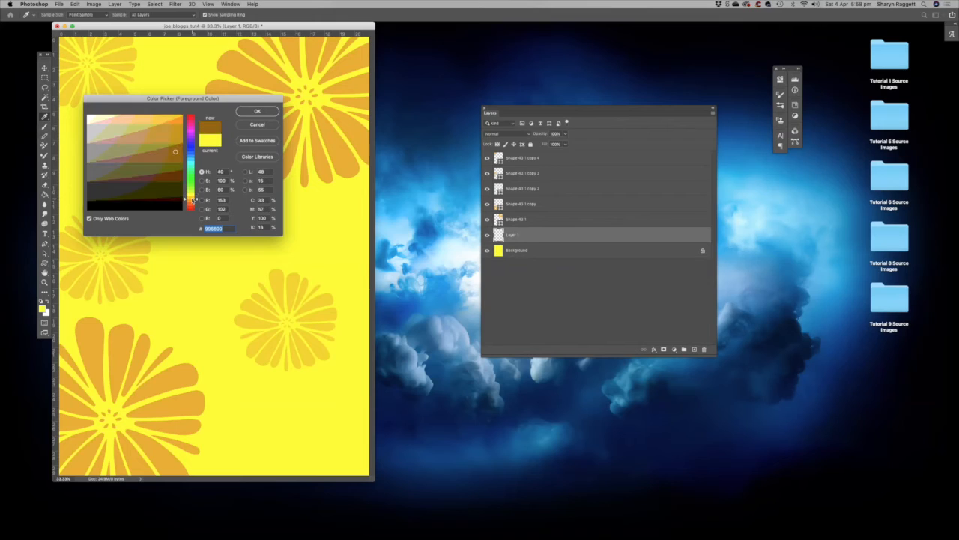
pyautogui.click(265, 111)
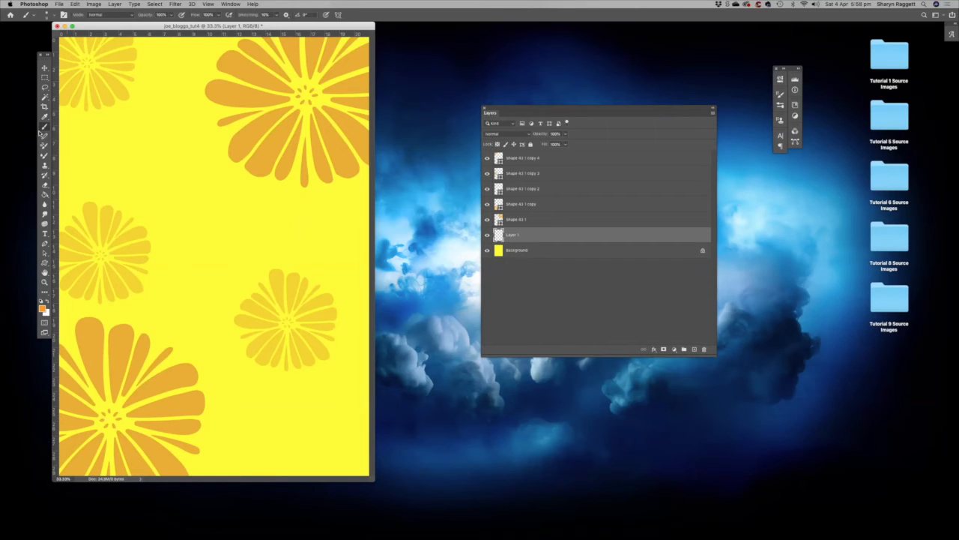
# Enlarge the Drippy Watercolor brush to about 220 px
pyautogui.click(51, 15)
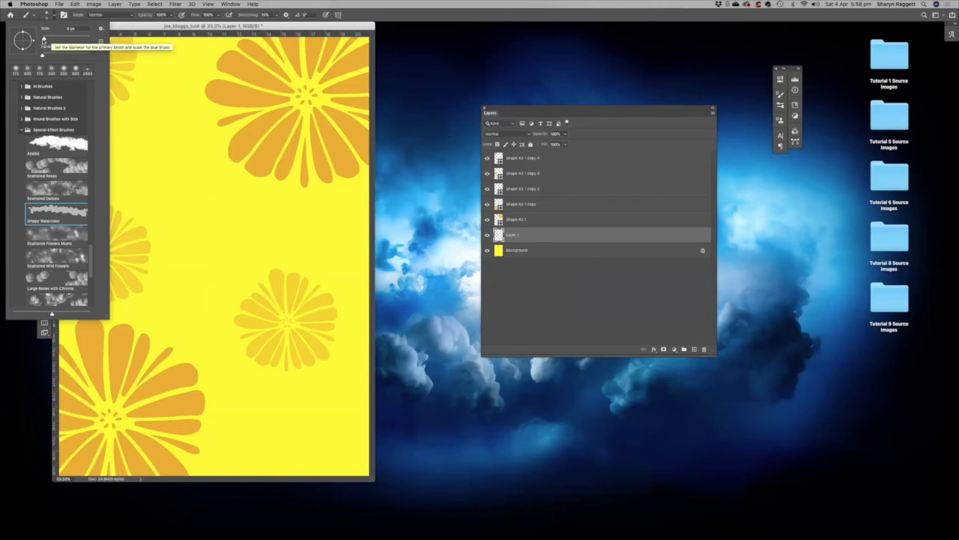
pyautogui.moveTo(43, 39); pyautogui.dragTo(73, 39)
pyautogui.moveTo(75, 39); pyautogui.dragTo(78, 39)
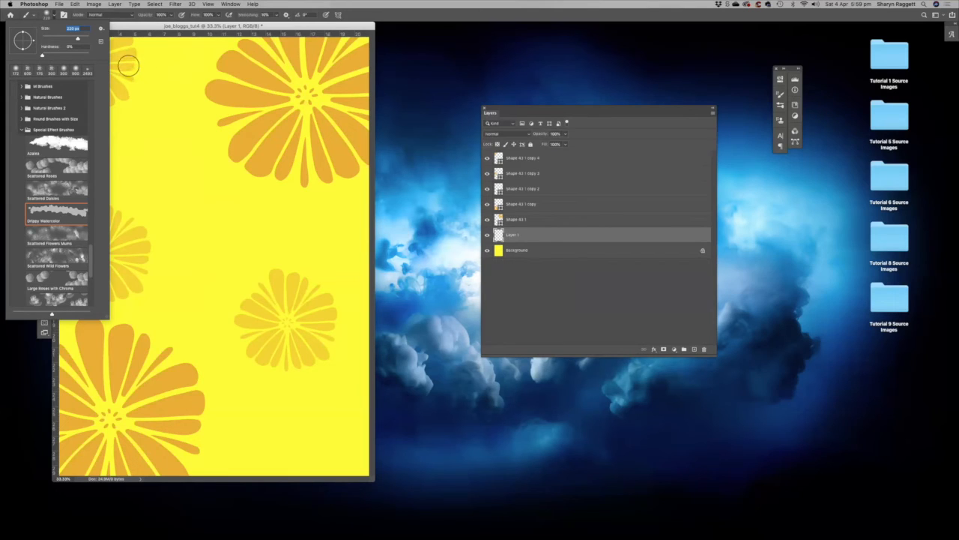
pyautogui.click(129, 66)
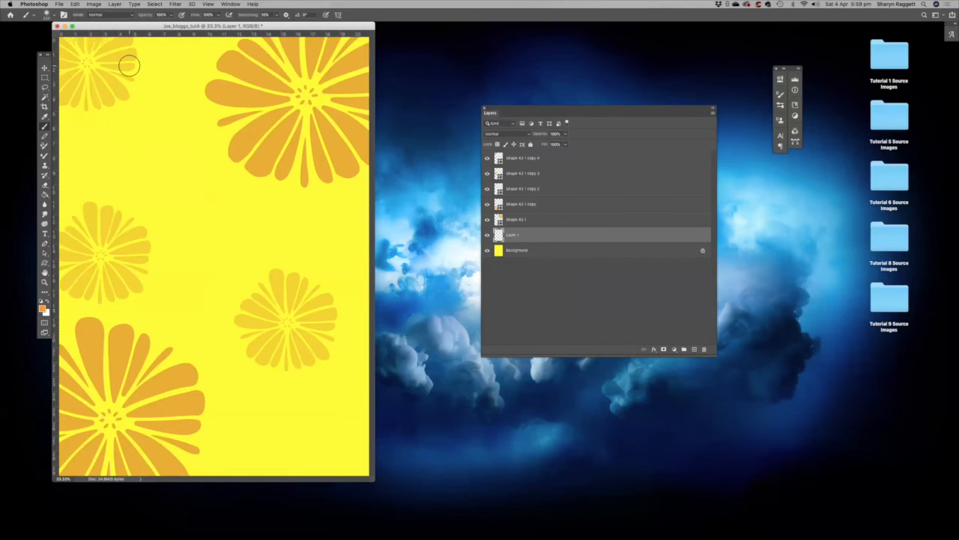
# Paint four diagonal watercolour strokes across the page behind the flowers and lower the painted layer's opacity to 27%
pyautogui.moveTo(129, 66)
pyautogui.mouseDown()
pyautogui.moveTo(178, 65)
pyautogui.moveTo(212, 119)
pyautogui.moveTo(269, 126)
pyautogui.moveTo(287, 143)
pyautogui.moveTo(304, 192)
pyautogui.mouseUp()
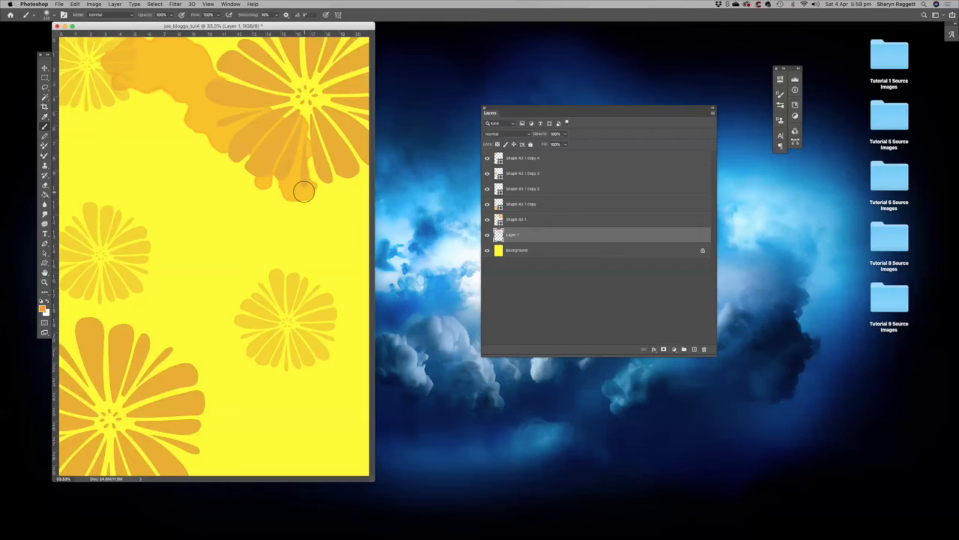
pyautogui.moveTo(304, 192); pyautogui.dragTo(300, 194)
pyautogui.moveTo(77, 163)
pyautogui.mouseDown()
pyautogui.moveTo(129, 212)
pyautogui.moveTo(191, 281)
pyautogui.mouseUp()
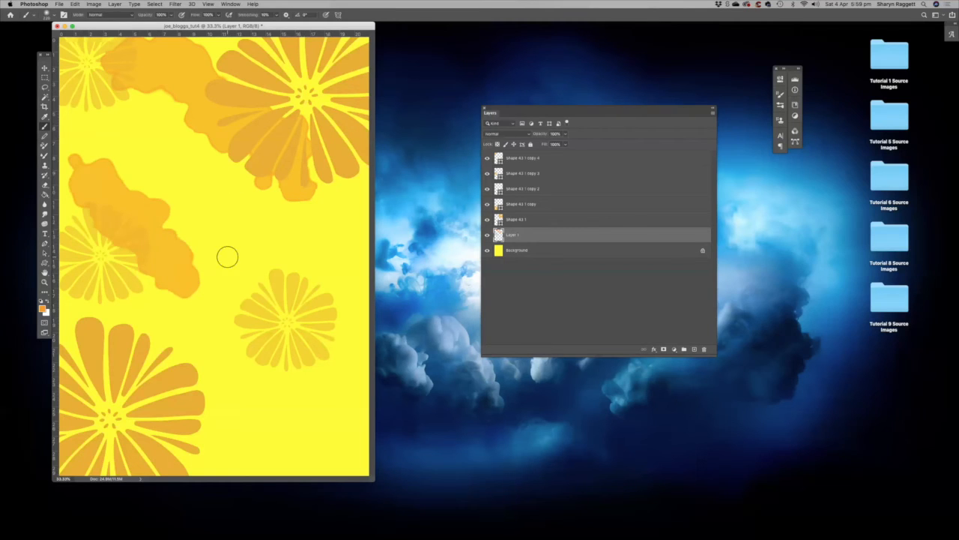
pyautogui.moveTo(278, 253)
pyautogui.mouseDown()
pyautogui.moveTo(335, 305)
pyautogui.moveTo(358, 375)
pyautogui.mouseUp()
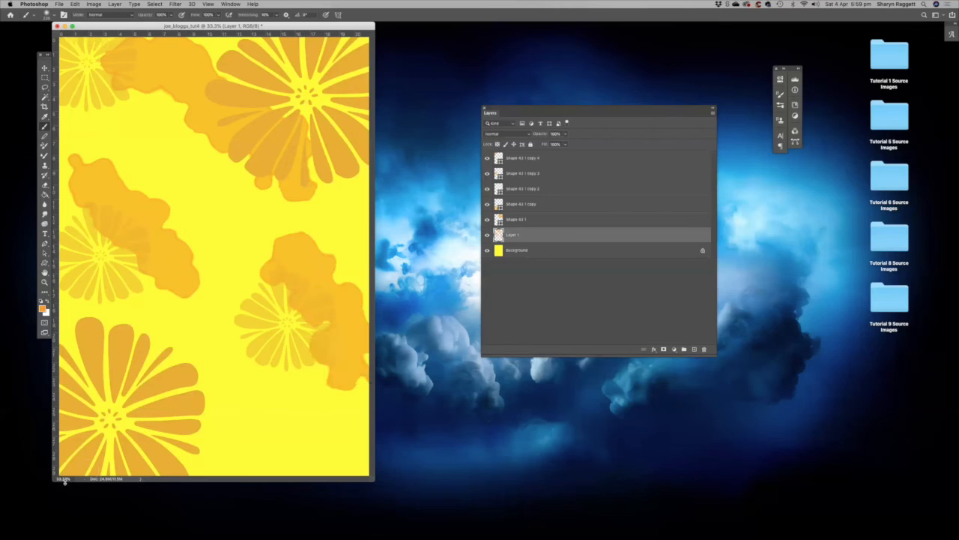
pyautogui.moveTo(97, 329)
pyautogui.mouseDown()
pyautogui.moveTo(146, 347)
pyautogui.moveTo(177, 369)
pyautogui.moveTo(209, 445)
pyautogui.moveTo(246, 469)
pyautogui.moveTo(348, 466)
pyautogui.mouseUp()
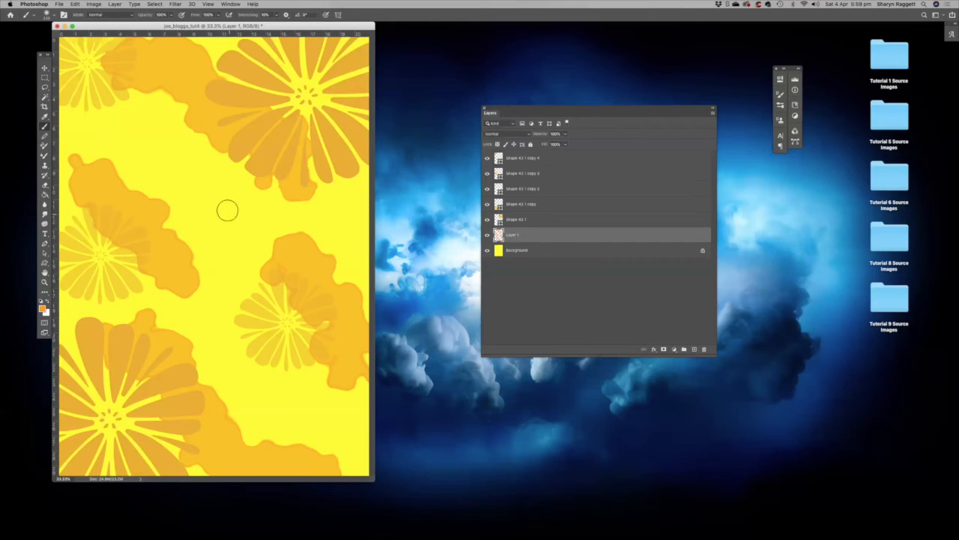
pyautogui.click(566, 133)
pyautogui.moveTo(568, 144); pyautogui.dragTo(539, 144)
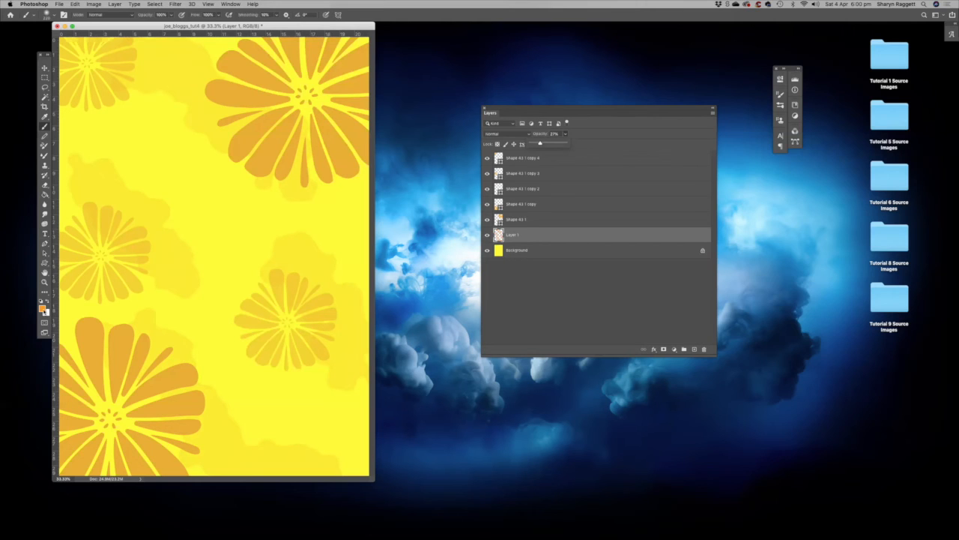
# Change the foreground colour to a deep orange-red
pyautogui.click(42, 307)
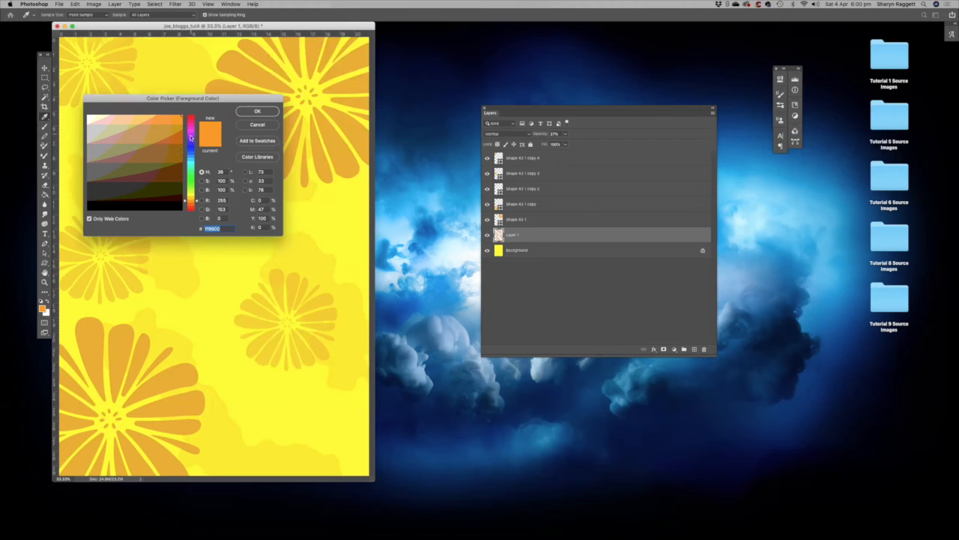
pyautogui.click(197, 204)
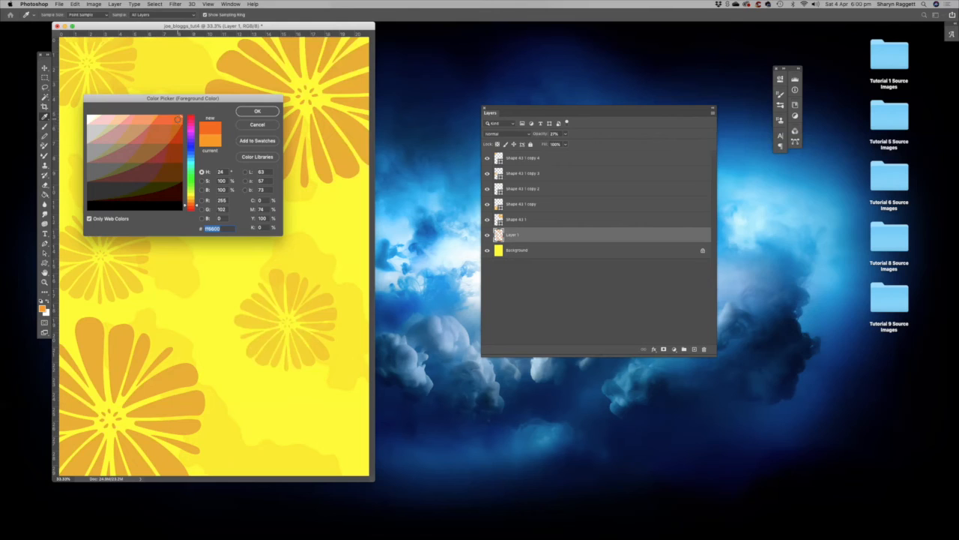
pyautogui.click(177, 138)
pyautogui.click(260, 112)
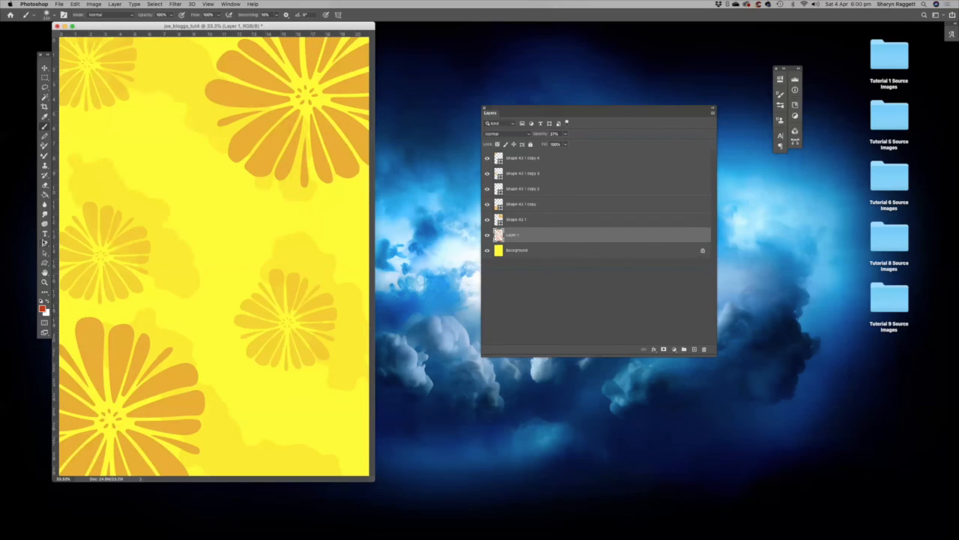
# Add a text layer reading POSITIVE PSYCHOLOGY on two lines near the middle of the page
pyautogui.click(45, 235)
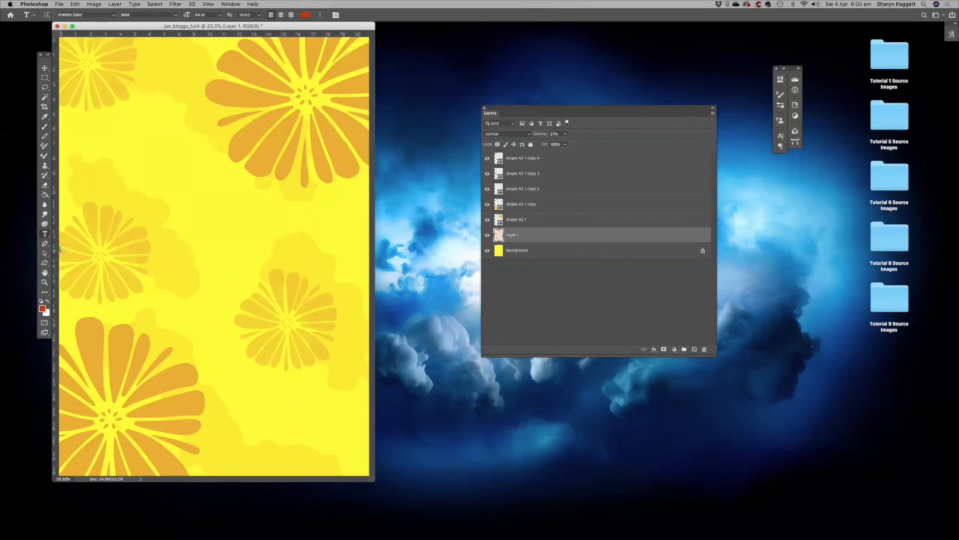
pyautogui.click(156, 205)
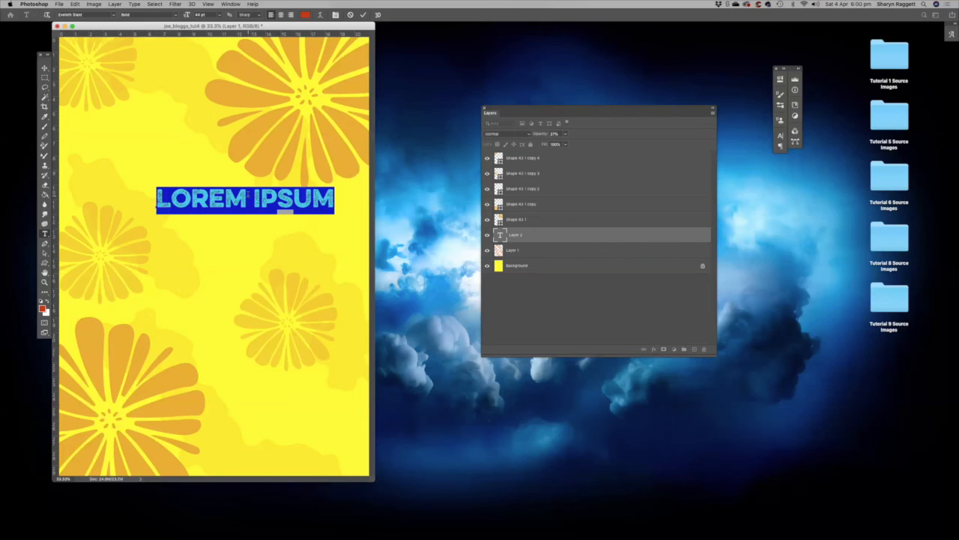
pyautogui.moveTo(297, 207)
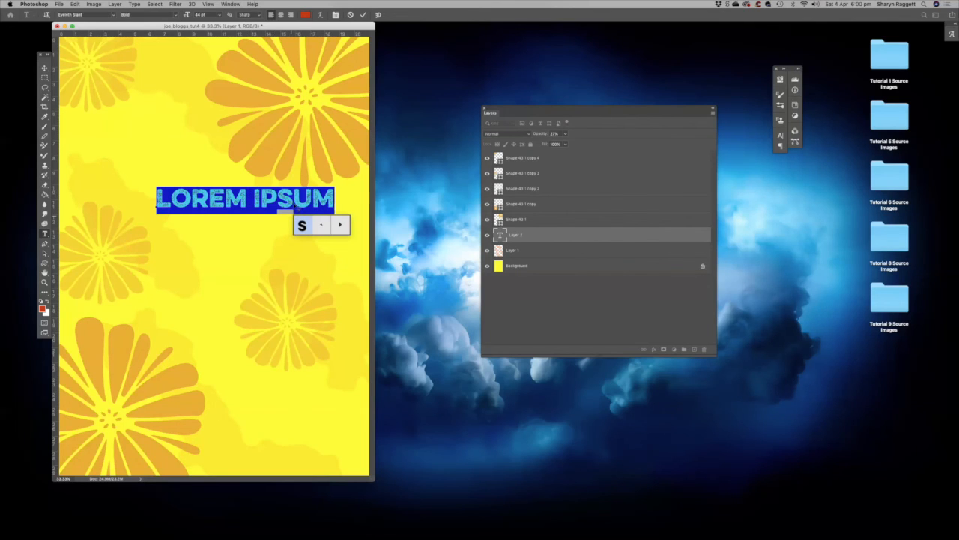
pyautogui.click(312, 199)
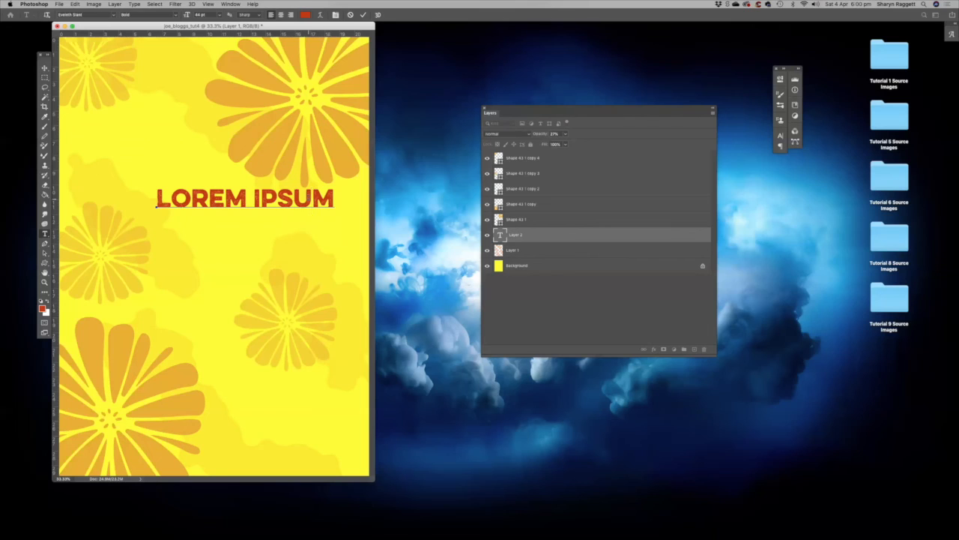
pyautogui.moveTo(334, 199); pyautogui.dragTo(113, 199)
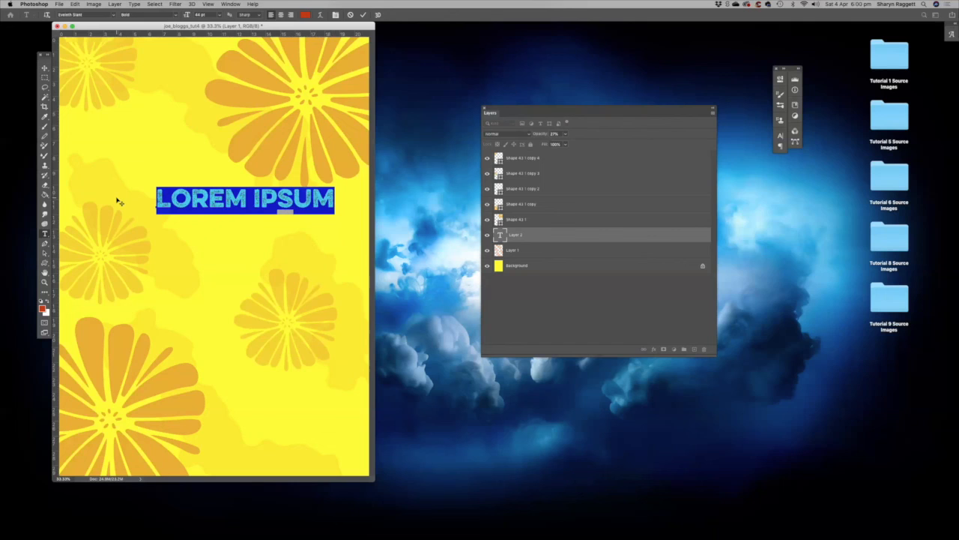
pyautogui.write('POS')
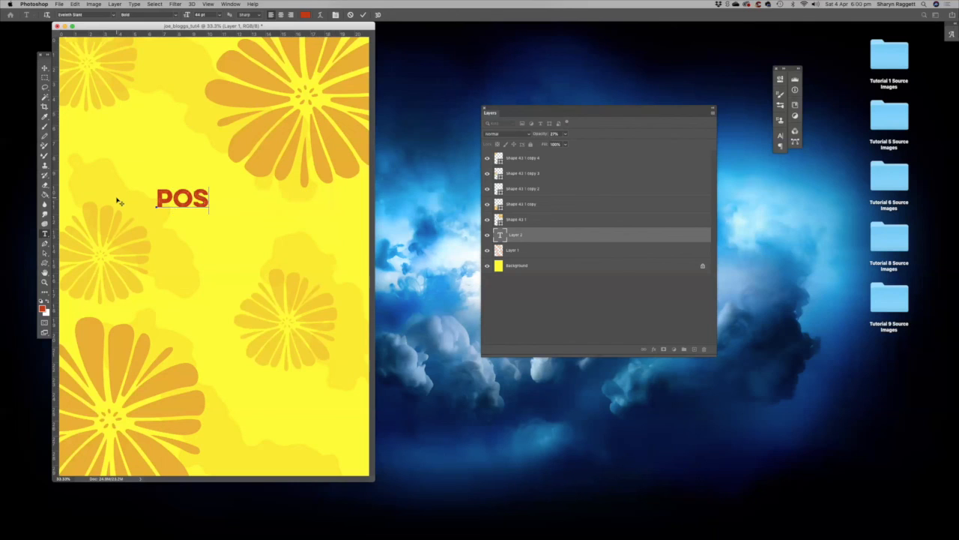
pyautogui.write('ITIVE')
pyautogui.press('Return')
pyautogui.write('PSYC')
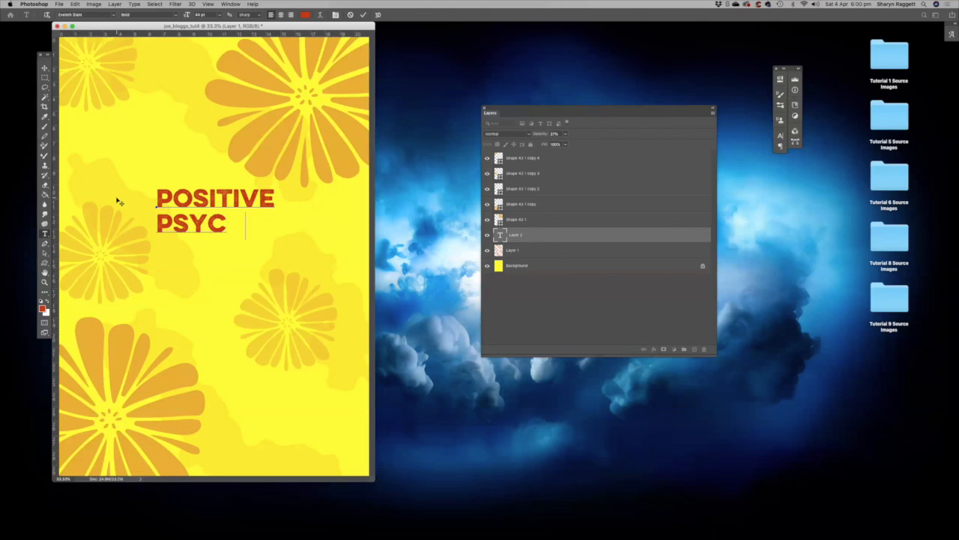
pyautogui.write('HOLOGY')
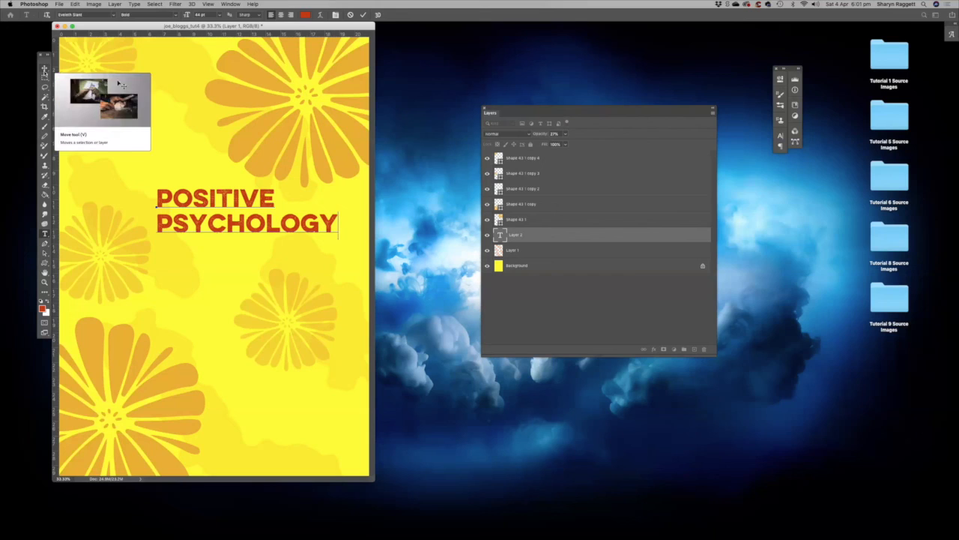
# Bring the title layer to the top of the layer stack and shift the title slightly down and to the right
pyautogui.click(44, 70)
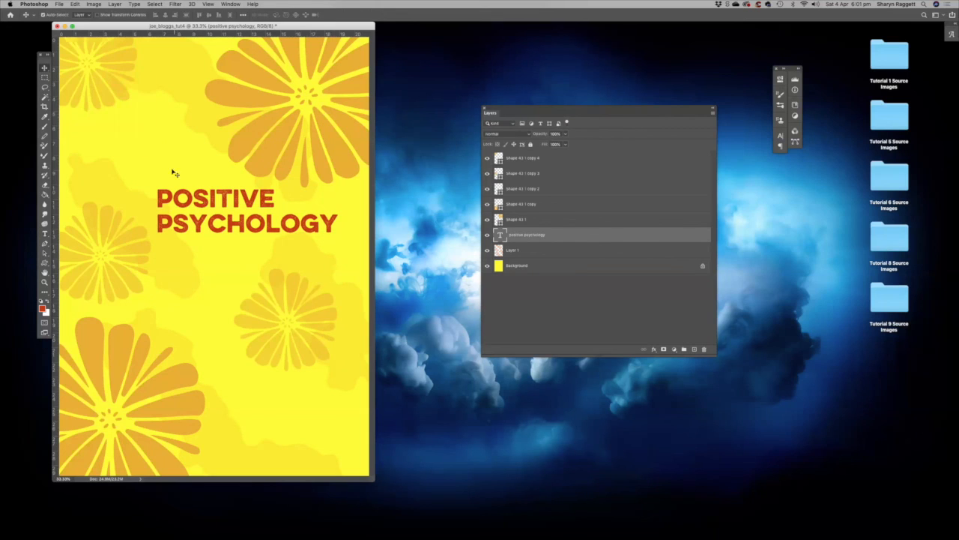
pyautogui.moveTo(524, 236); pyautogui.dragTo(524, 156)
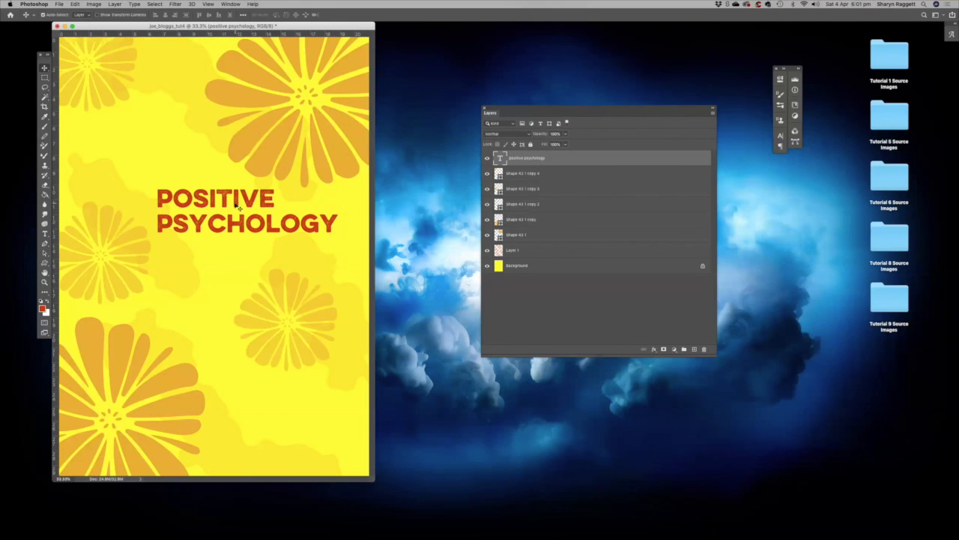
pyautogui.moveTo(237, 202); pyautogui.dragTo(246, 223)
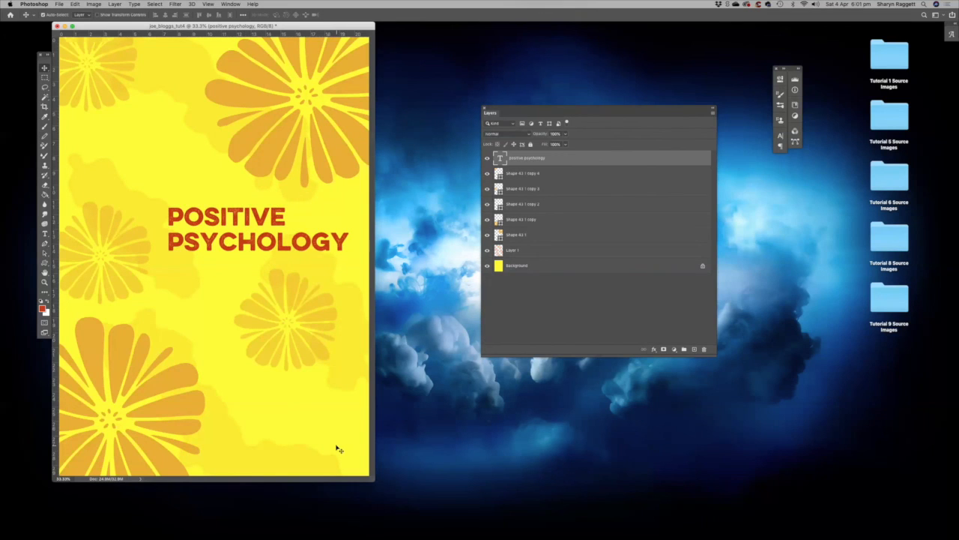
# Flatten the image and save it to the Desktop as a JPEG at maximum quality 12, keeping the existing base file name
pyautogui.click(713, 114)
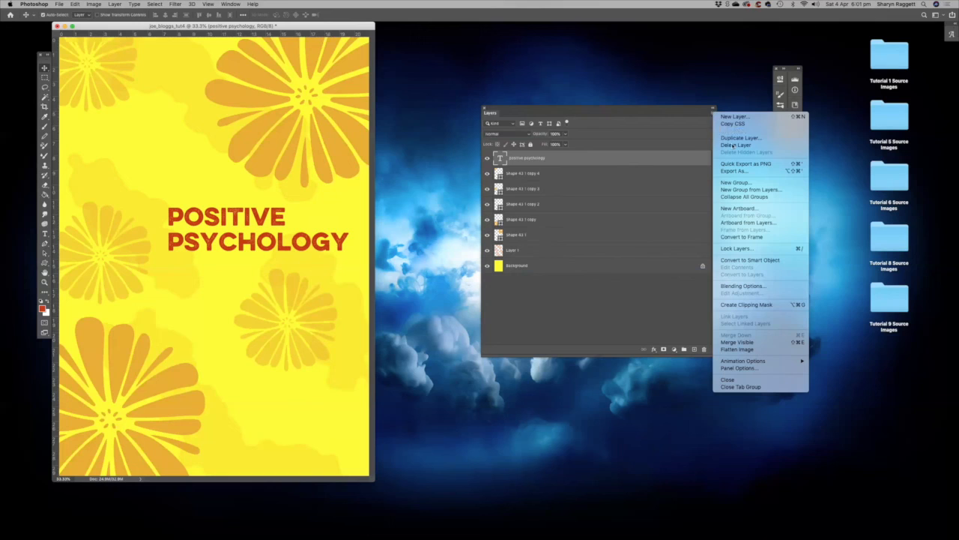
pyautogui.click(751, 350)
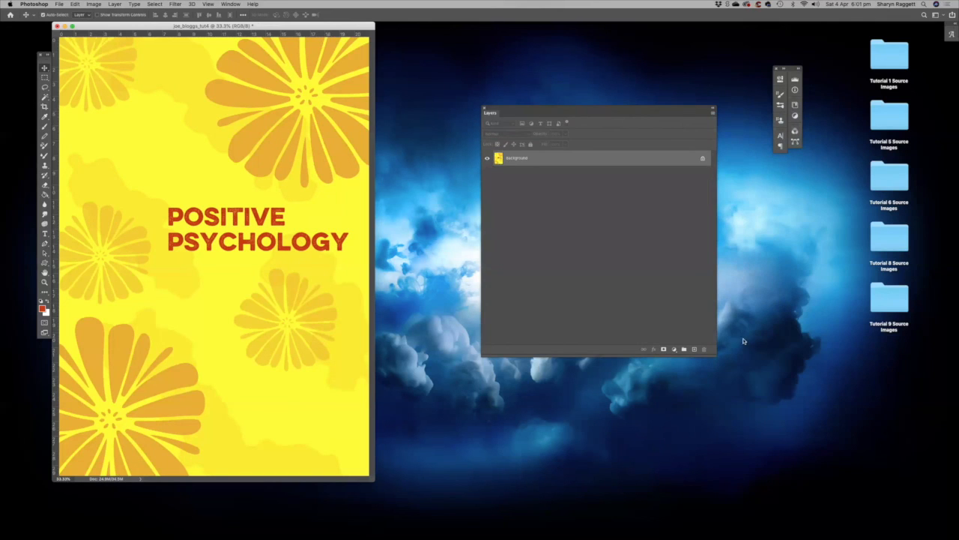
pyautogui.click(59, 4)
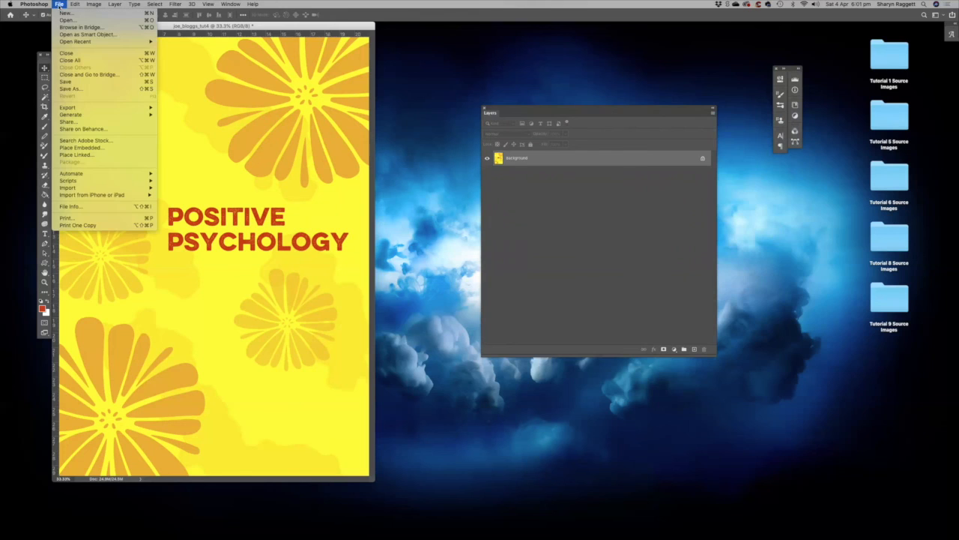
pyautogui.click(69, 89)
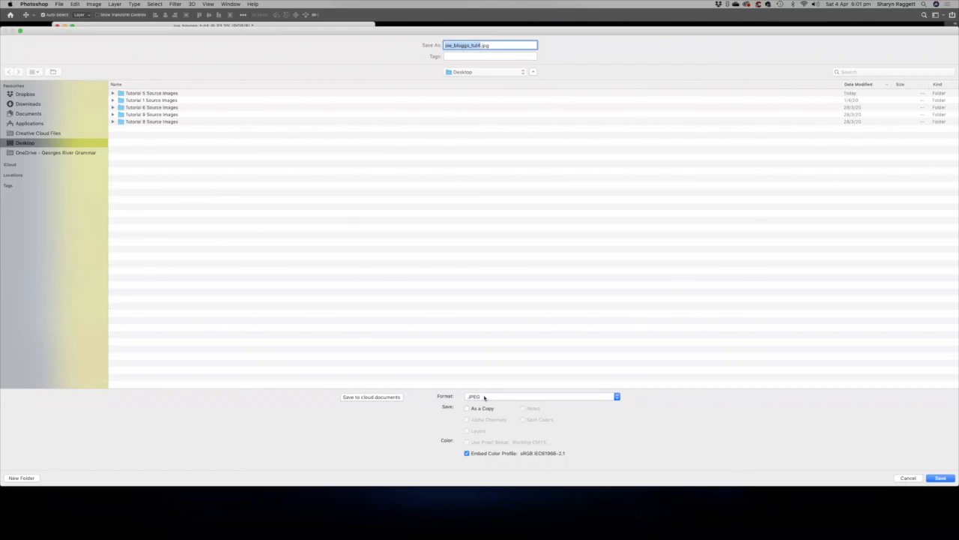
pyautogui.click(941, 477)
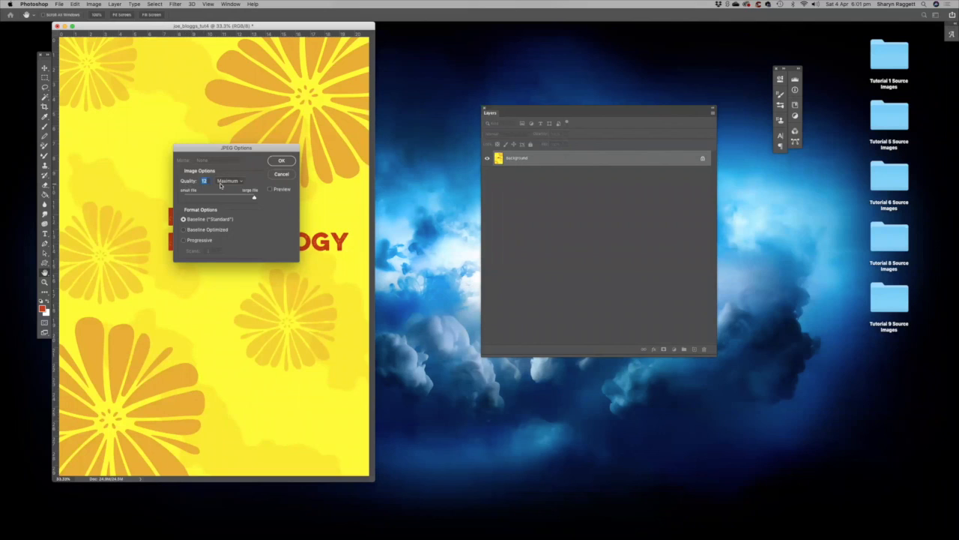
pyautogui.click(282, 162)
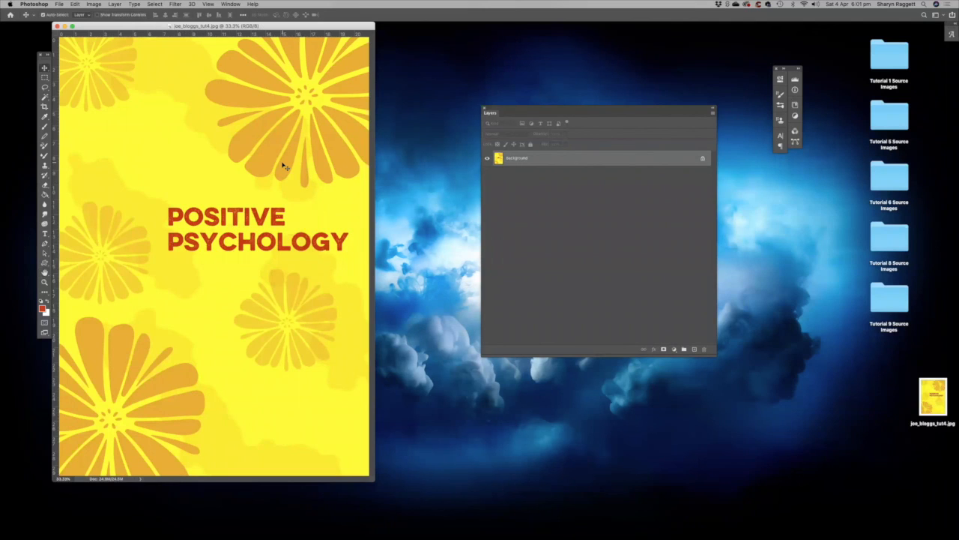